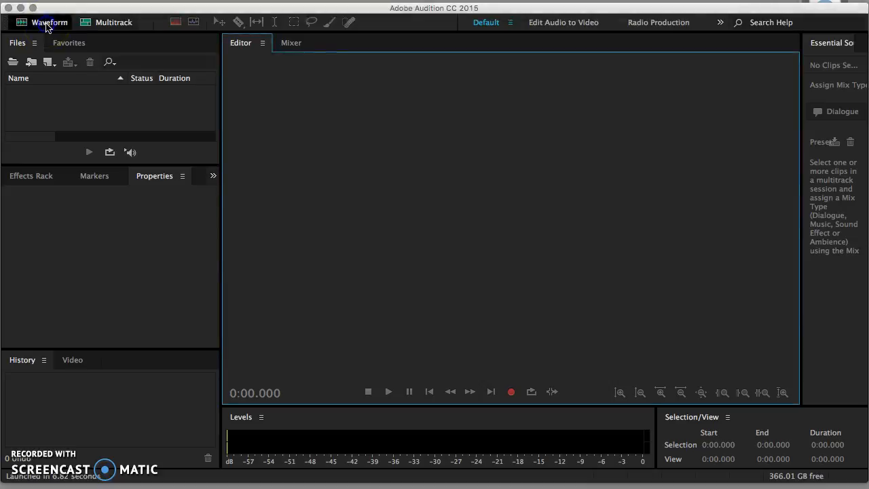
# Step: Create a new stereo audio file named Untitled 1 at 44100 Hz and 32-bit float
pyautogui.click(47, 23)
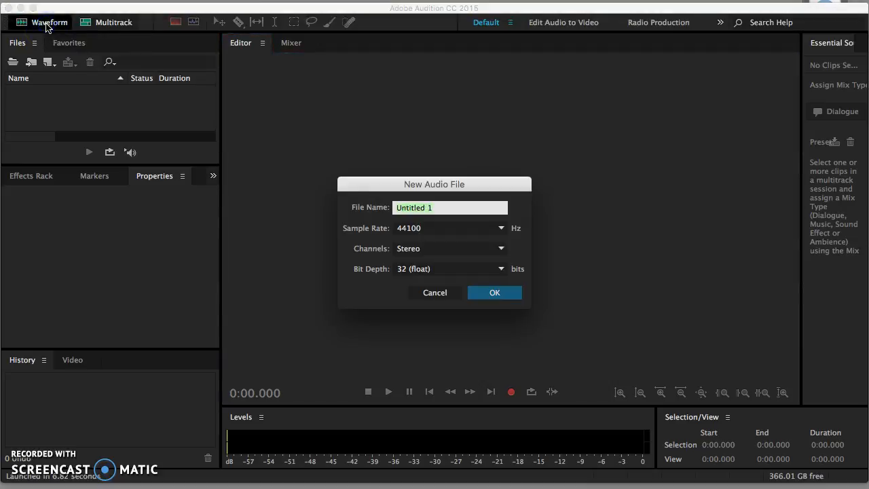
pyautogui.click(494, 293)
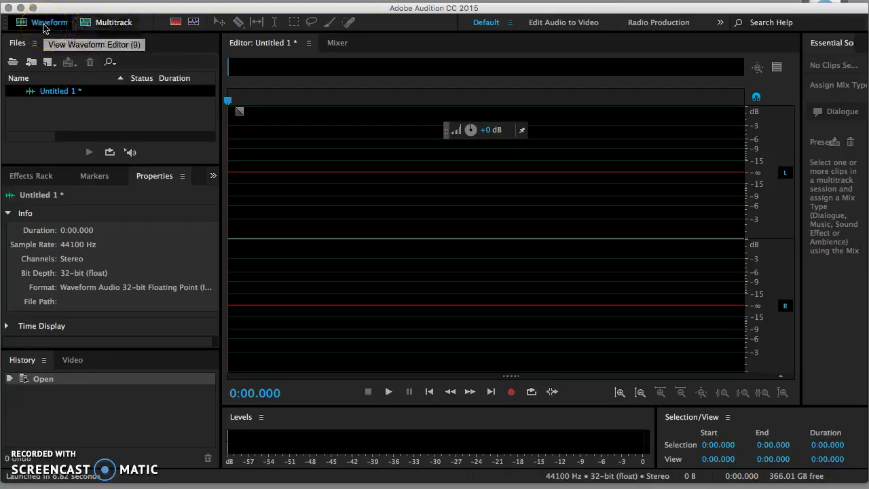
# Step: Create a 44100 Hz, 32-bit float stereo multitrack session named Untitled Session 1, overwriting the existing session file
pyautogui.click(101, 25)
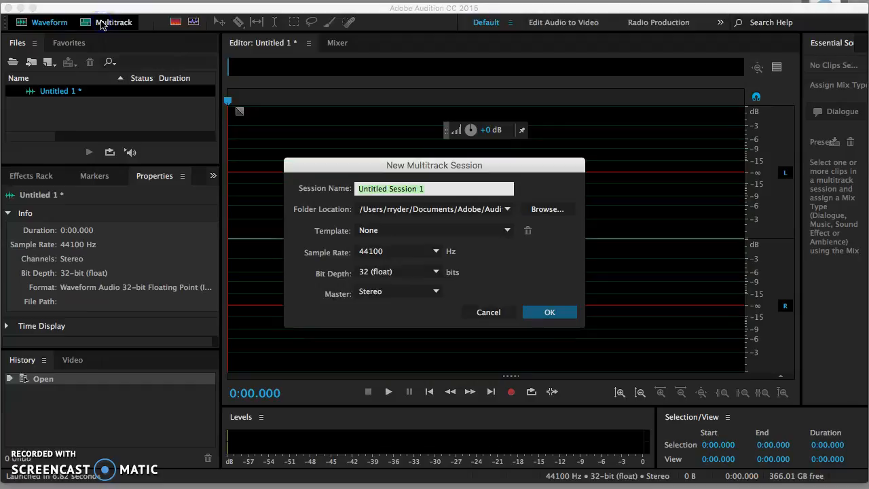
pyautogui.click(557, 317)
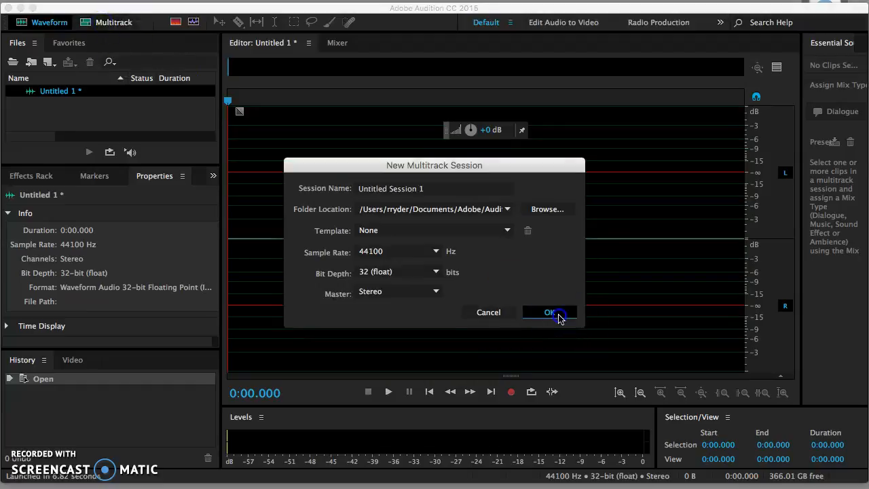
pyautogui.click(558, 271)
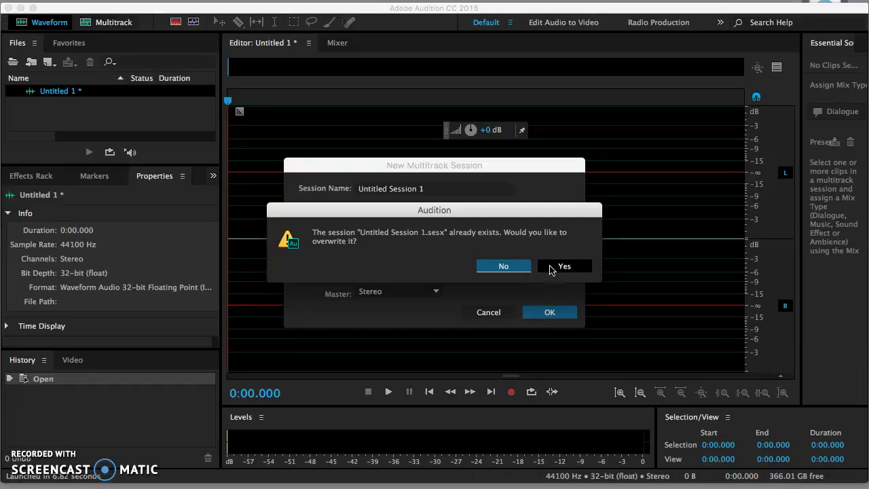
pyautogui.click(549, 267)
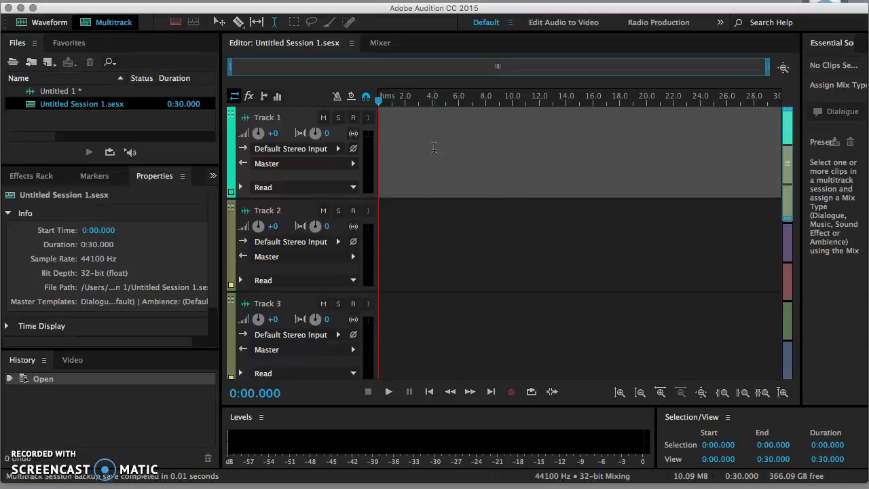
# Step: Switch mute on and off for Track 1, and do the same with its solo setting
pyautogui.click(324, 119)
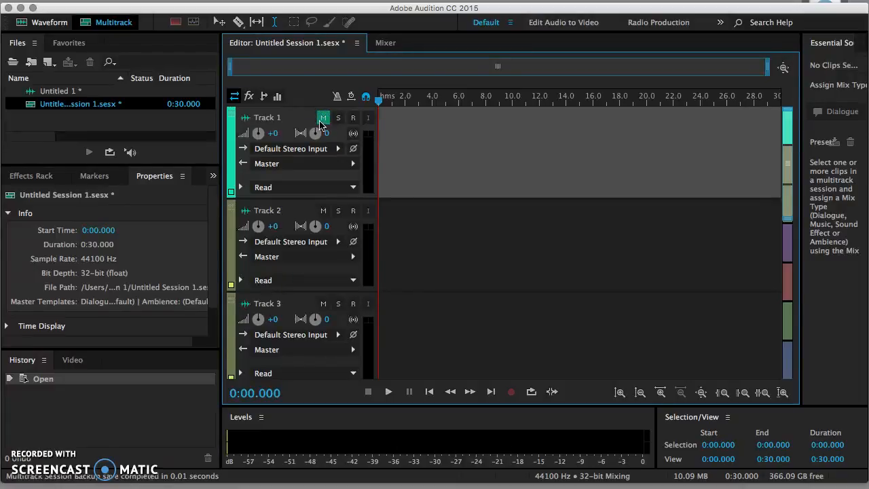
pyautogui.click(322, 120)
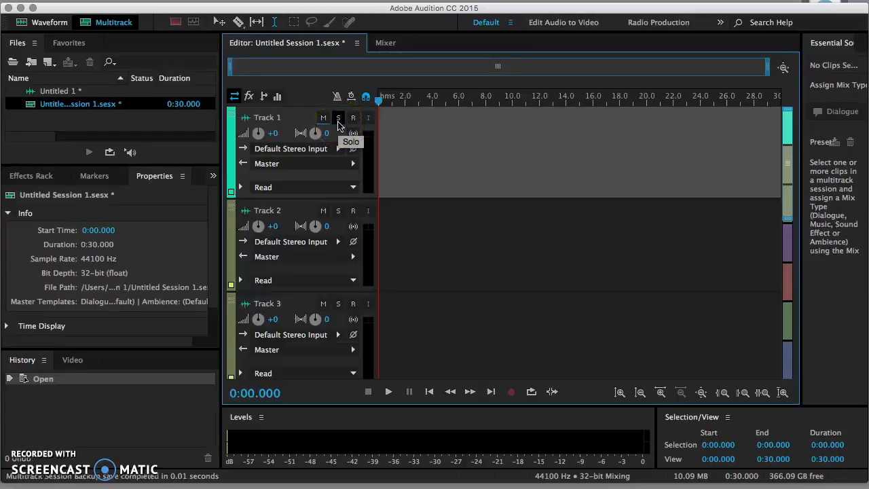
pyautogui.click(338, 119)
pyautogui.click(463, 151)
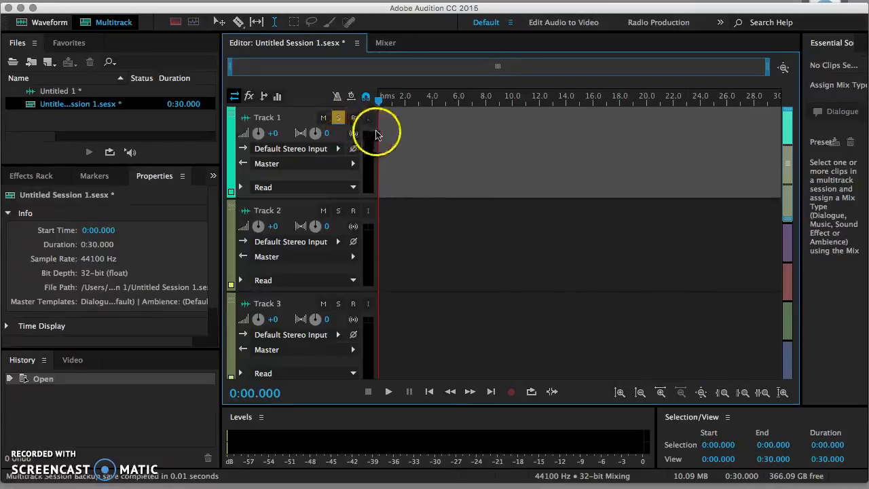
pyautogui.click(339, 119)
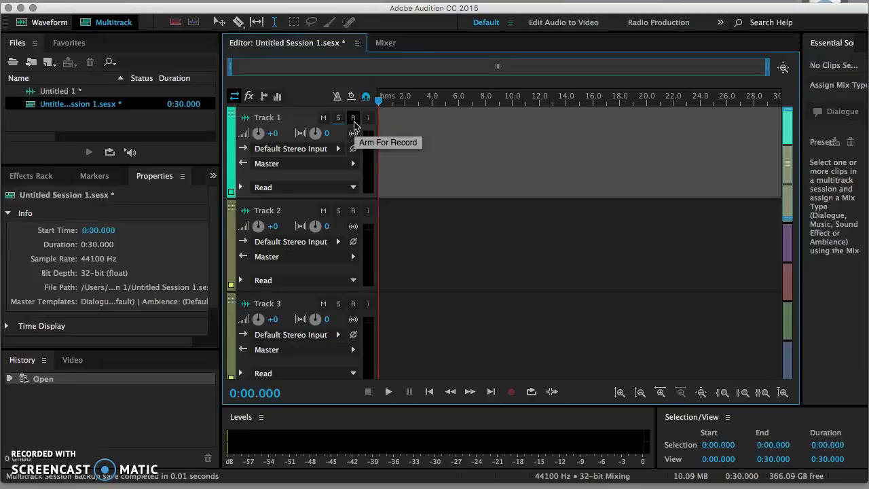
# Step: Arm Track 1 for recording with solo on, and record a clip of about 13 seconds
pyautogui.click(354, 121)
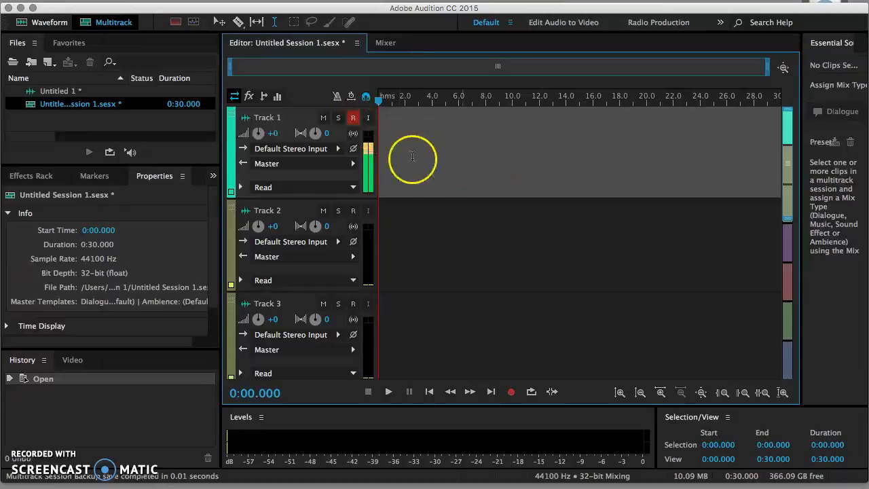
pyautogui.click(339, 121)
pyautogui.click(411, 154)
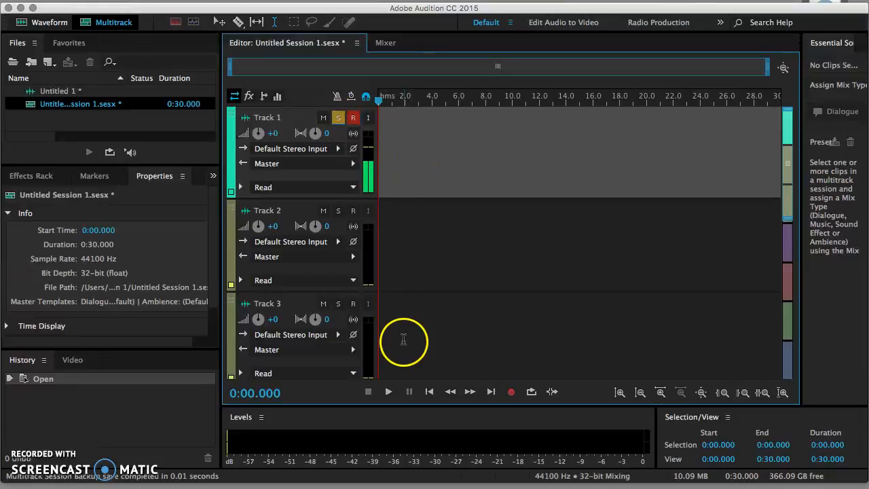
pyautogui.click(512, 394)
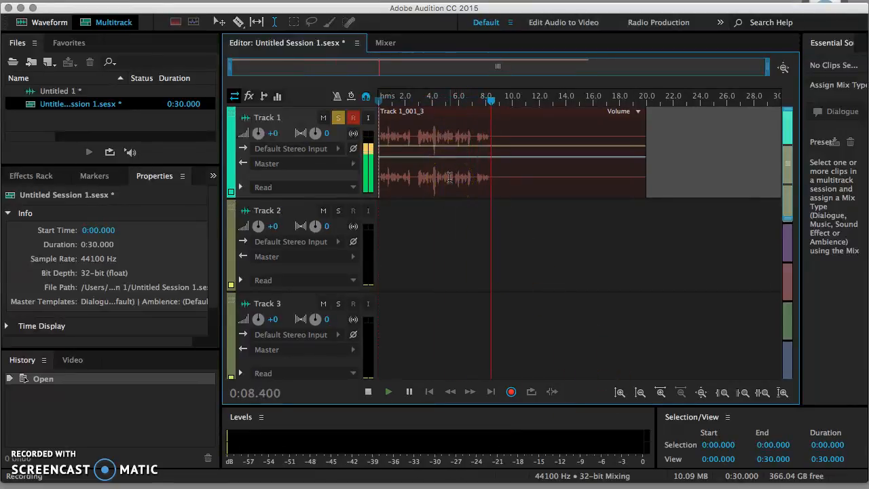
pyautogui.click(368, 391)
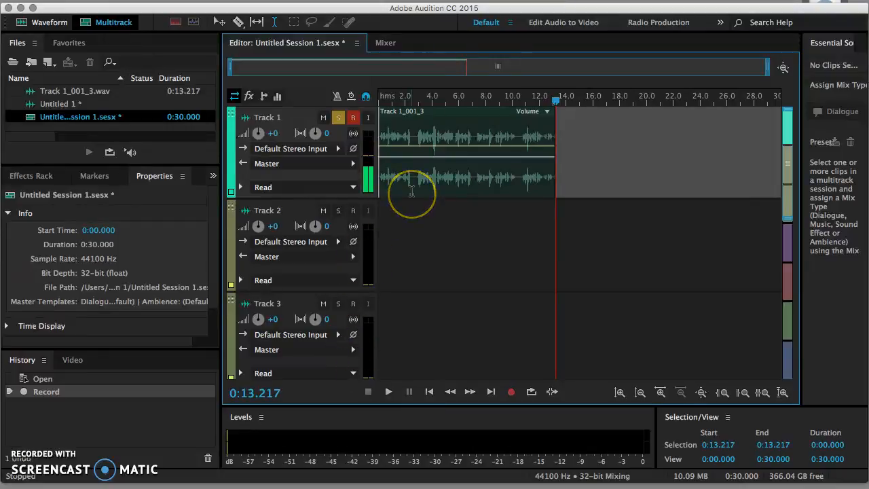
pyautogui.click(403, 217)
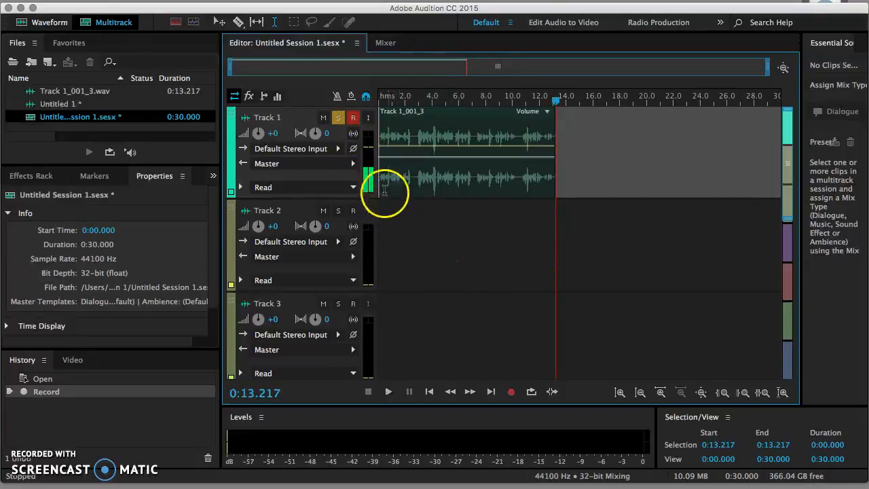
# Step: Turn off solo and record arming on Track 1 and mute the track
pyautogui.click(340, 120)
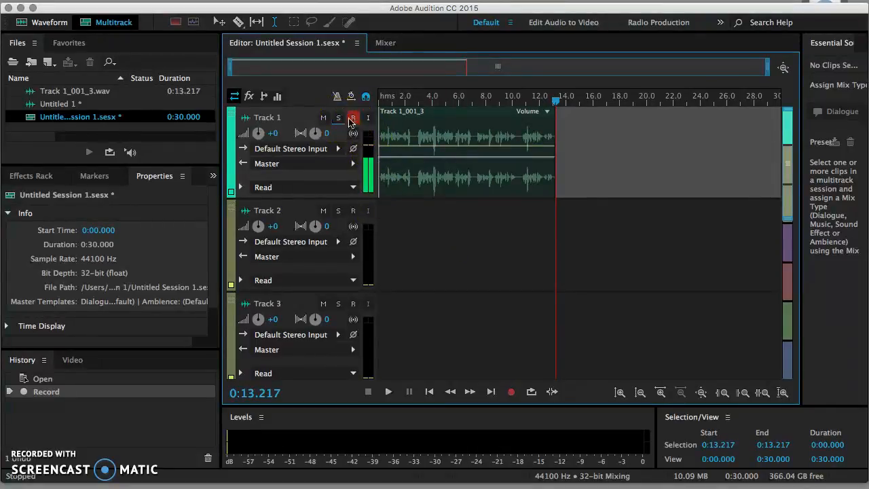
pyautogui.click(353, 119)
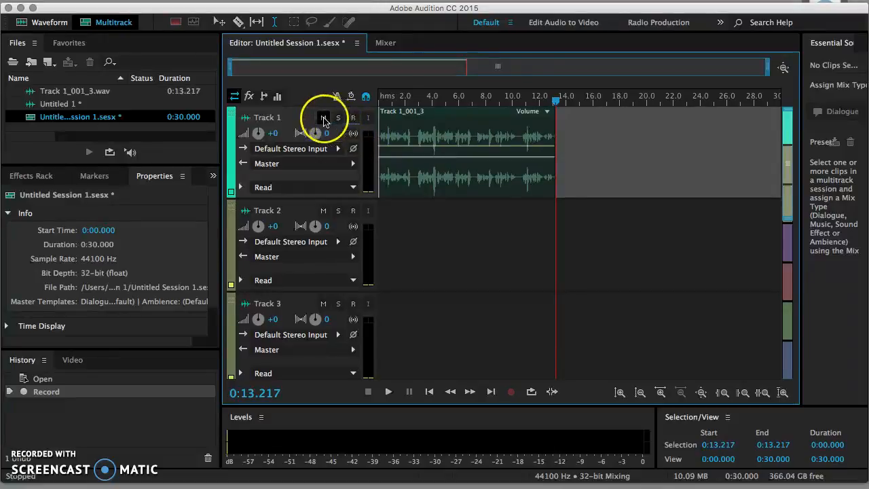
pyautogui.click(324, 119)
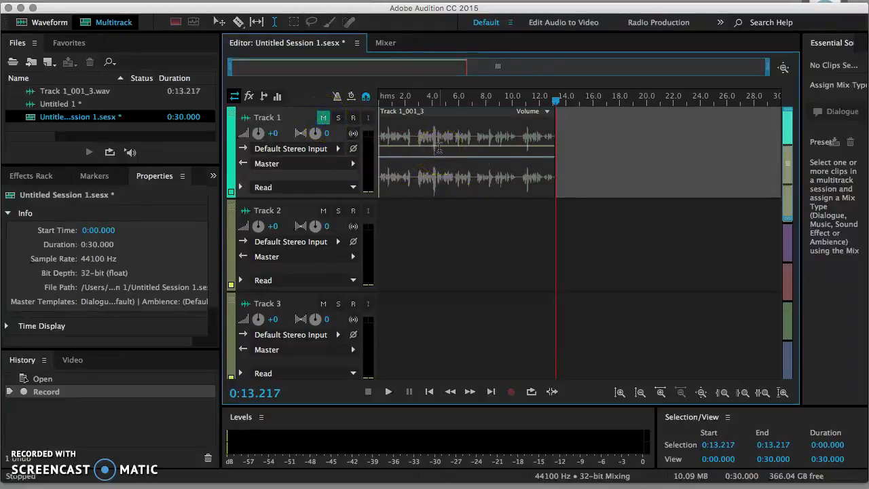
# Step: Play the muted Track 1 clip from about 1.5 seconds for about two seconds to check the mute
pyautogui.click(429, 215)
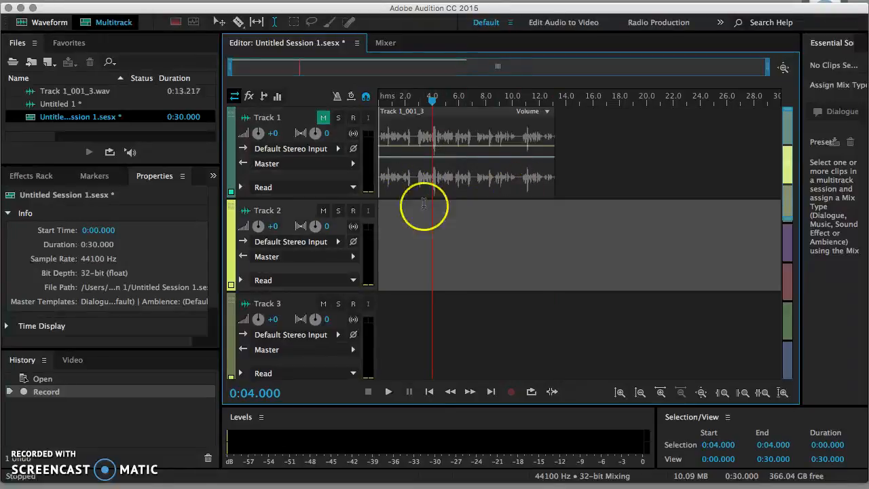
pyautogui.click(399, 184)
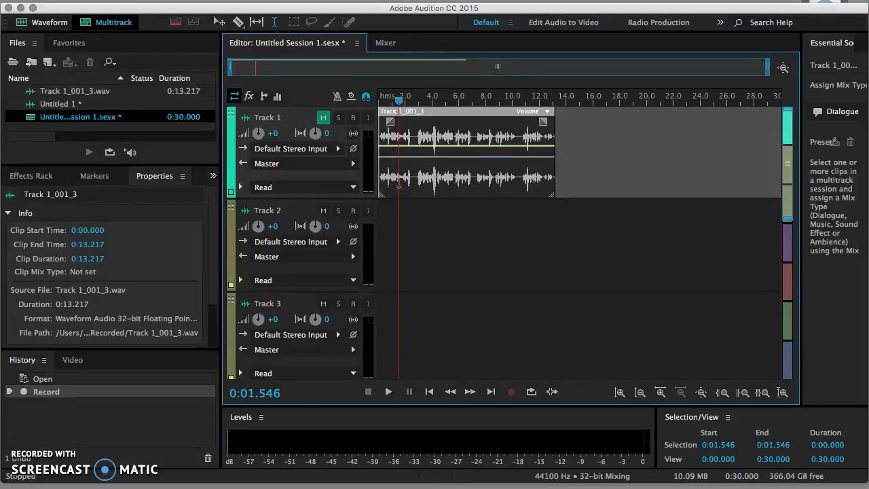
pyautogui.press('space')
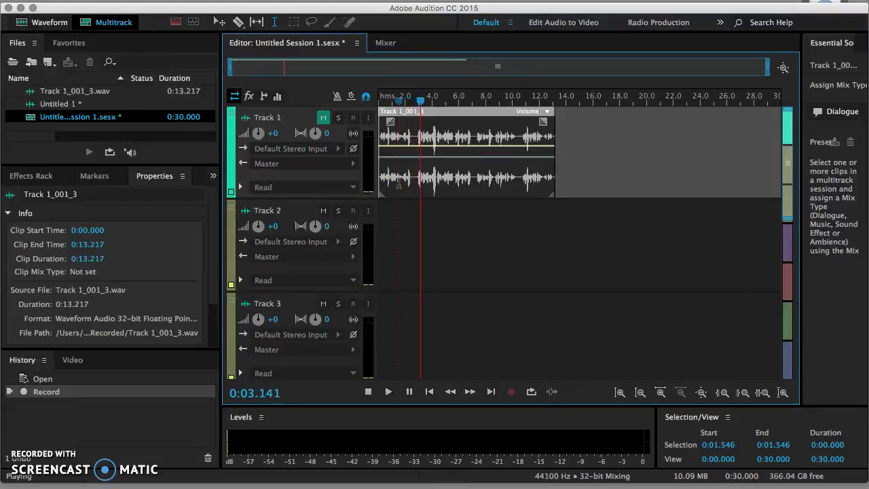
pyautogui.press('space')
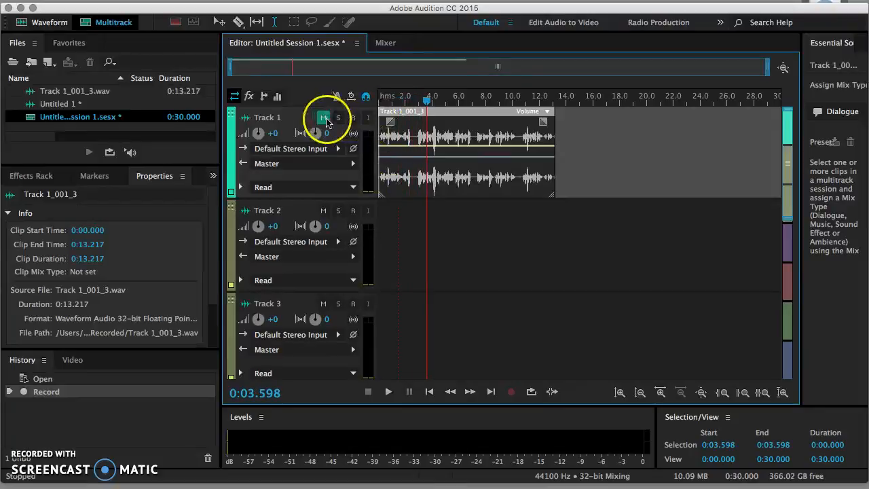
# Step: Insert the file 3423.mp3 from the Audio Files folder on Track 2
pyautogui.rightClick(416, 242)
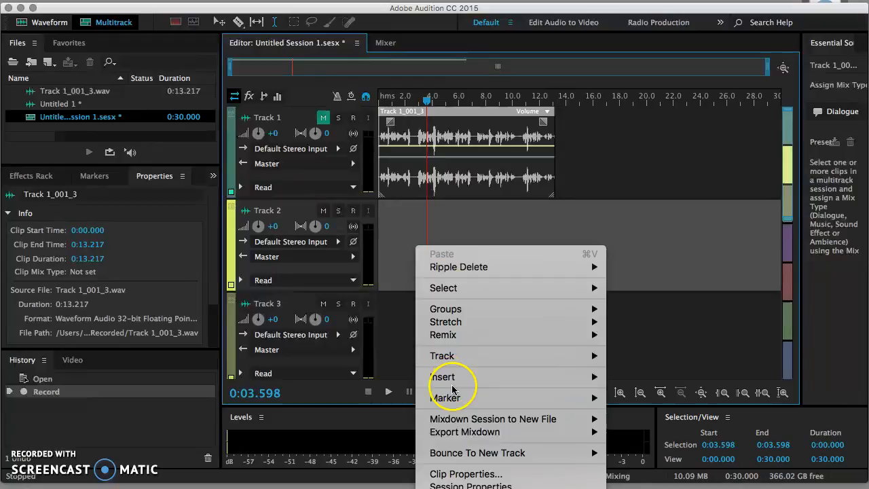
pyautogui.moveTo(453, 384)
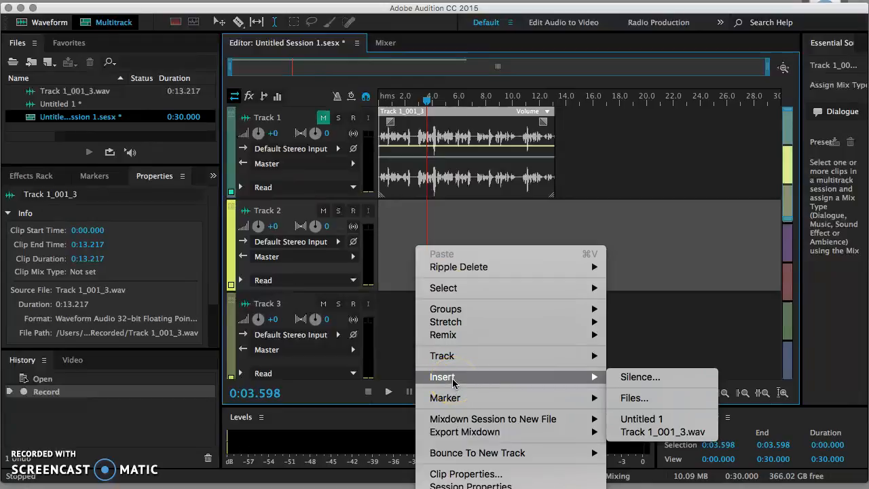
pyautogui.click(628, 399)
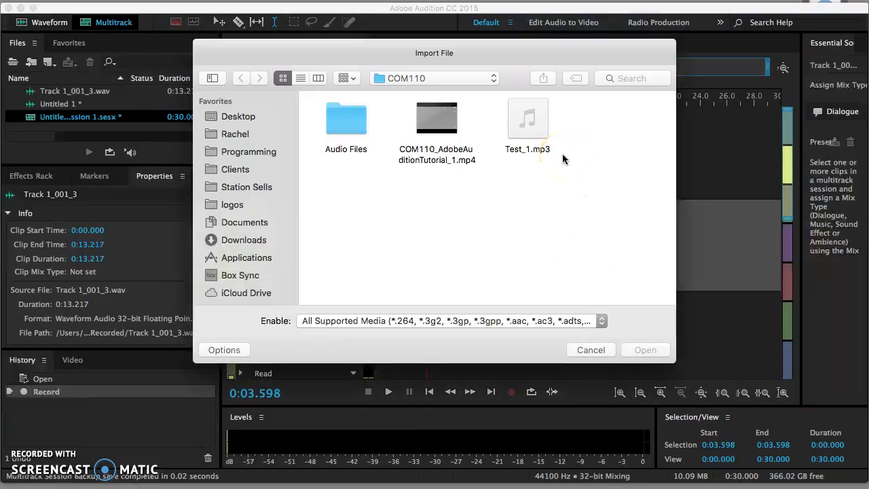
pyautogui.click(588, 141)
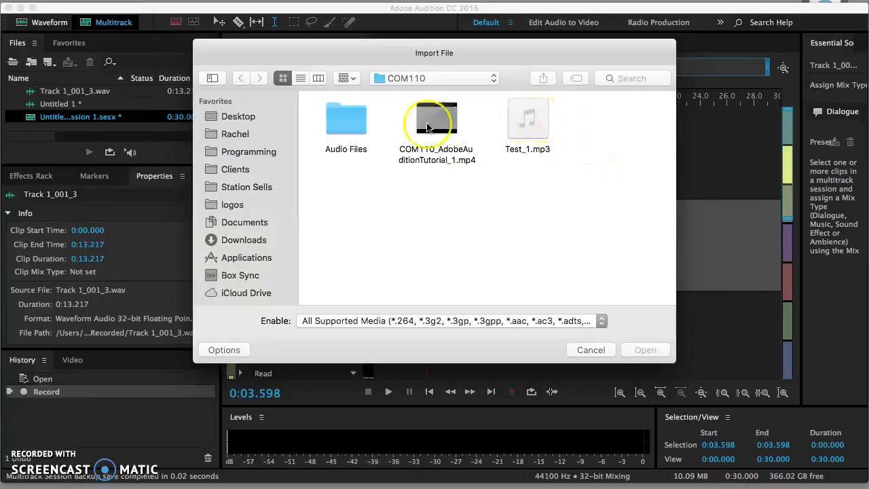
pyautogui.doubleClick(347, 122)
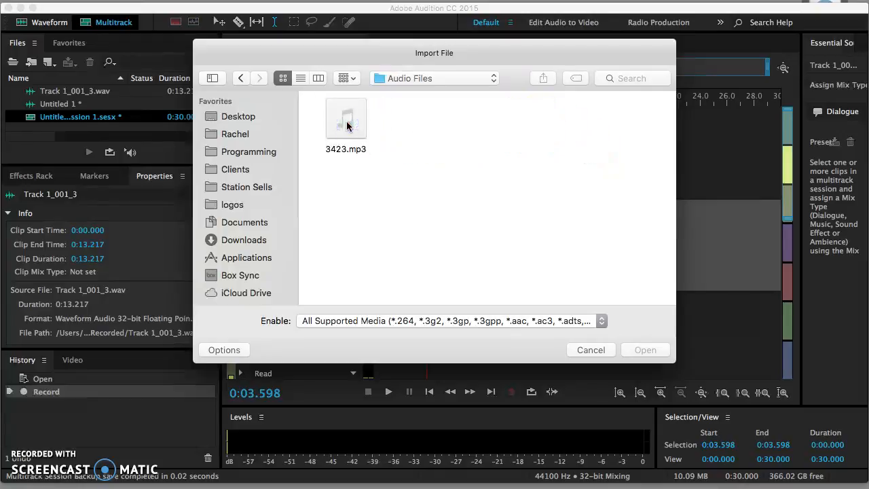
pyautogui.doubleClick(347, 123)
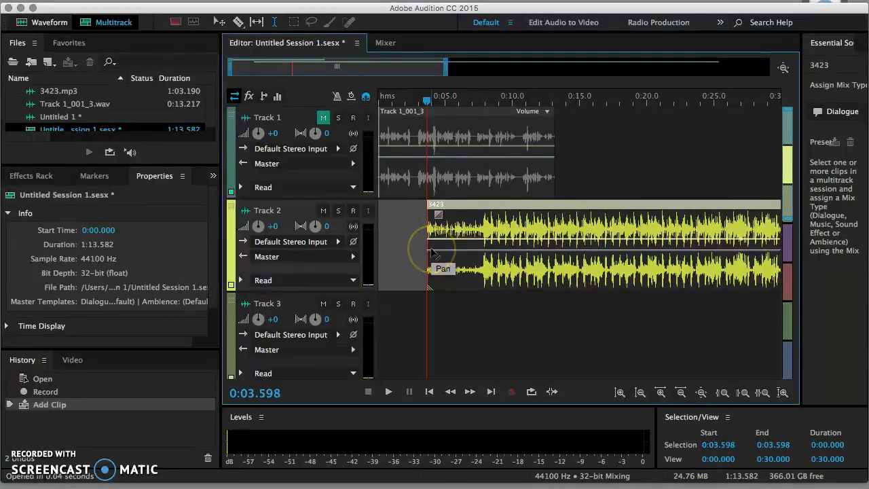
# Step: Move the 3423 clip on Track 2 to the start of the session
pyautogui.click(475, 211)
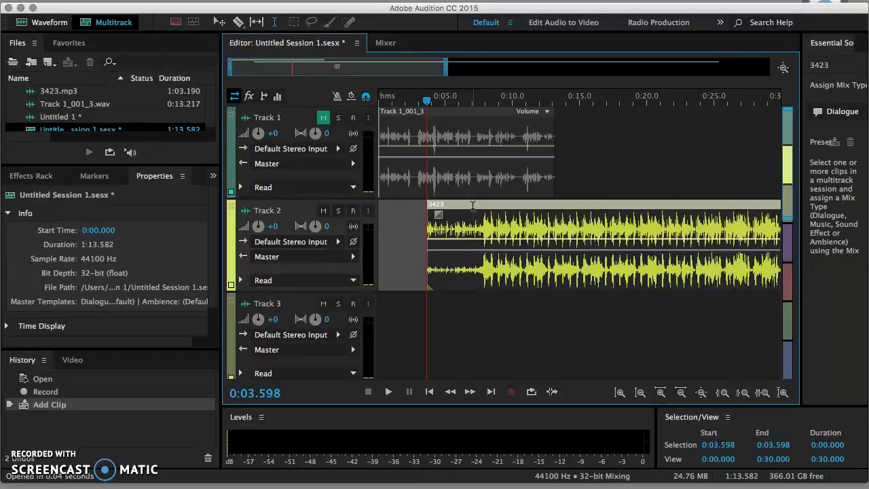
pyautogui.rightClick(472, 206)
pyautogui.moveTo(472, 206); pyautogui.dragTo(408, 257)
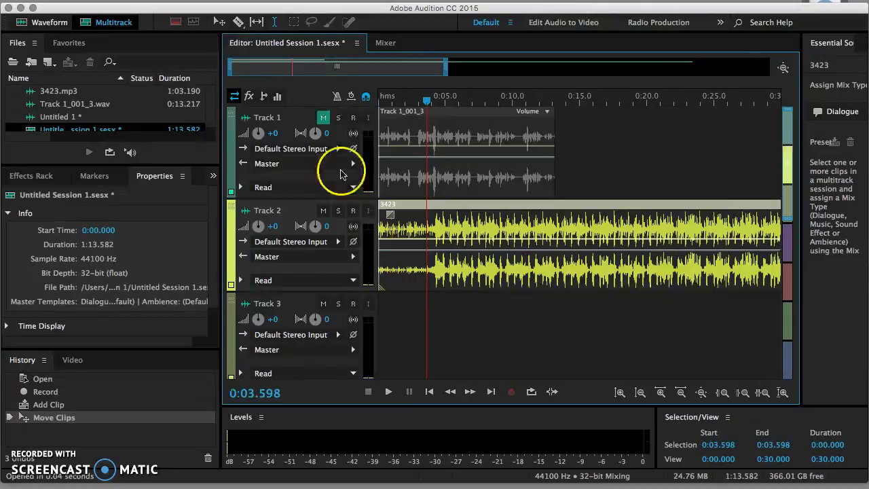
# Step: Solo Track 2, play it from the session start for about six seconds, and turn its solo off
pyautogui.click(338, 211)
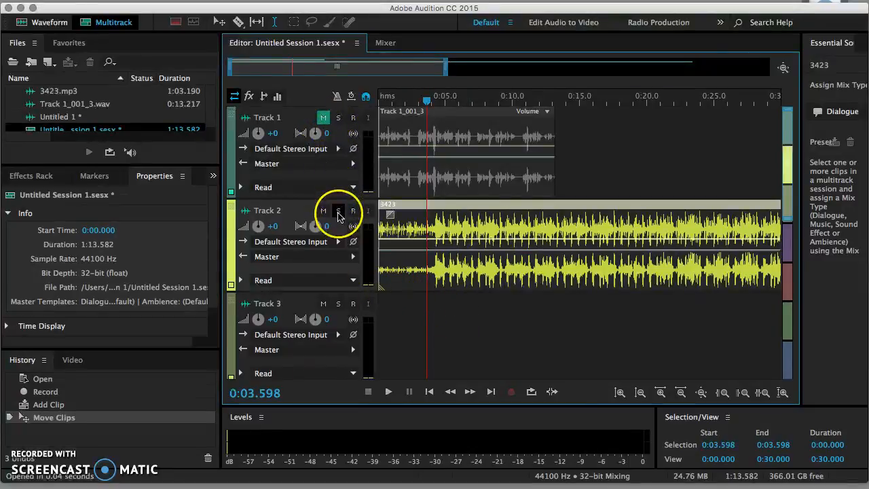
pyautogui.click(379, 305)
pyautogui.press('space')
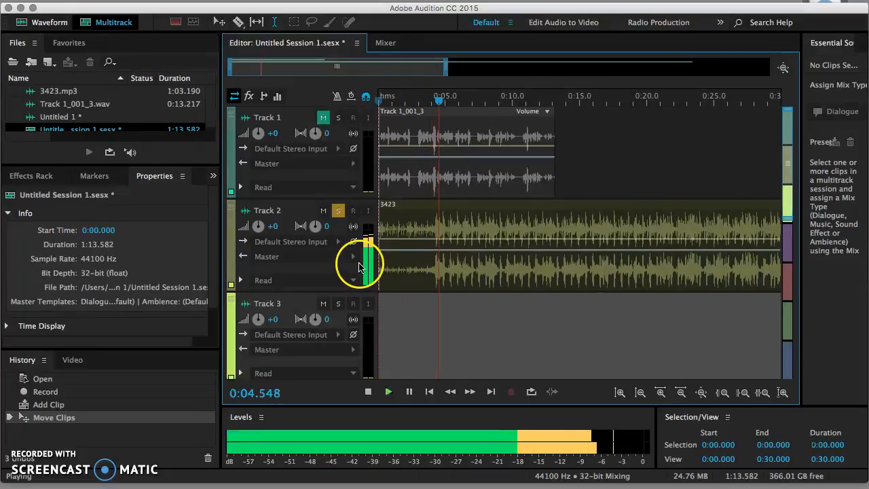
pyautogui.click(368, 392)
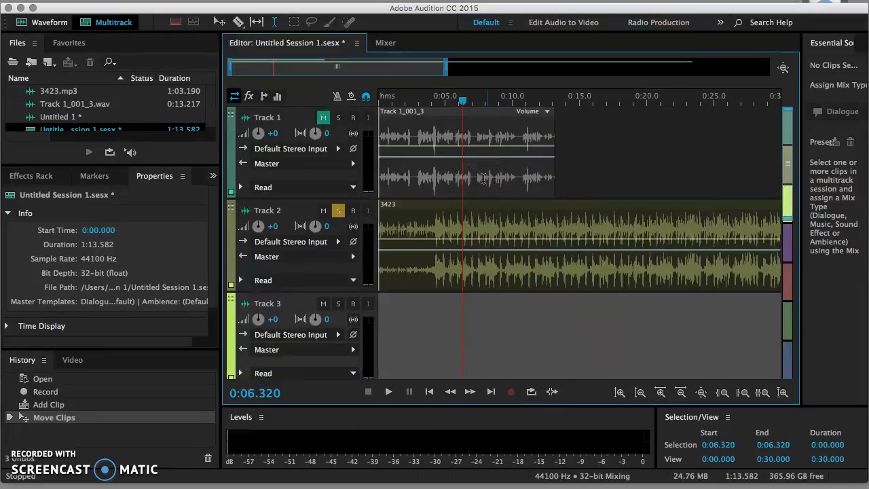
pyautogui.click(475, 219)
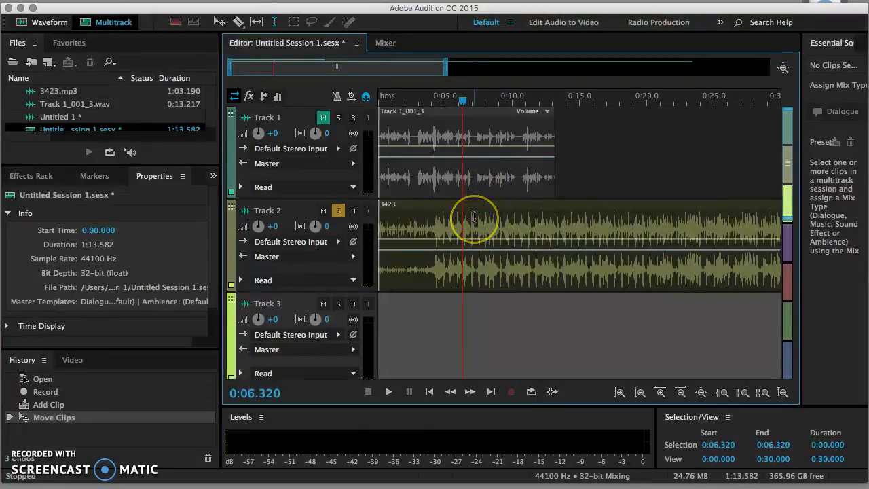
pyautogui.click(405, 209)
pyautogui.click(339, 211)
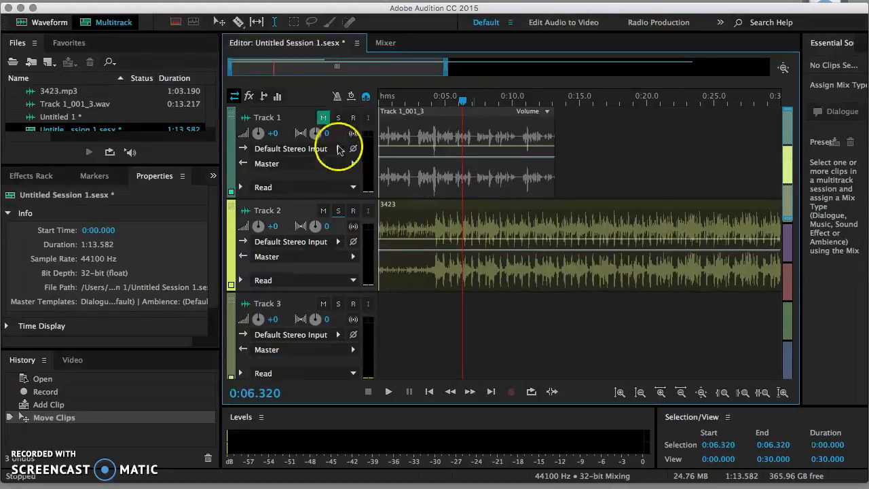
# Step: Unmute Track 1 and play both tracks together from the session start for about nine seconds
pyautogui.click(324, 118)
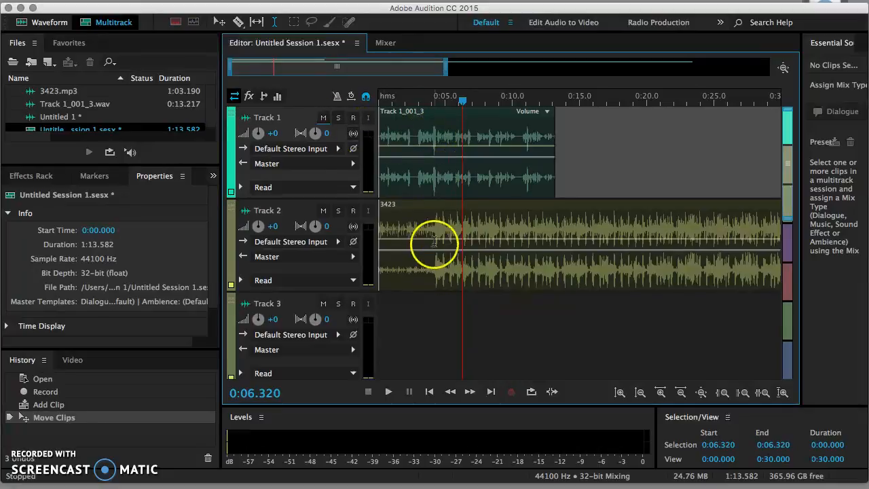
pyautogui.click(380, 308)
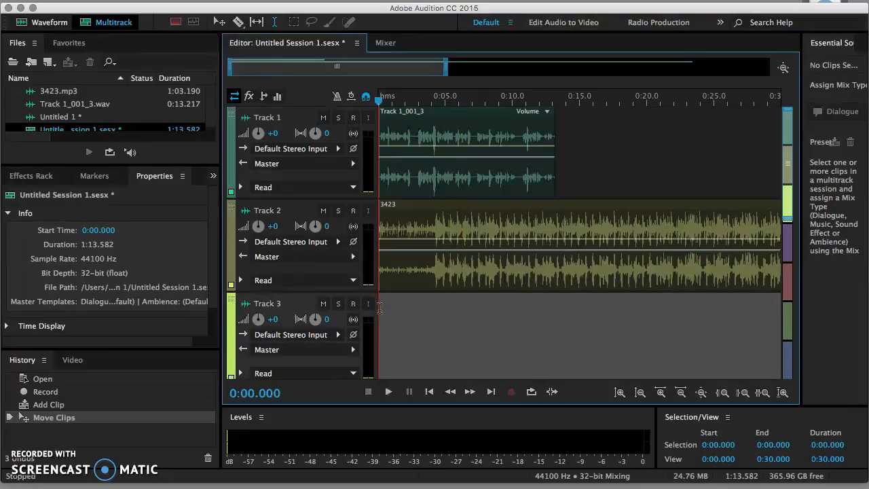
pyautogui.moveTo(379, 102); pyautogui.dragTo(358, 109)
pyautogui.press('space')
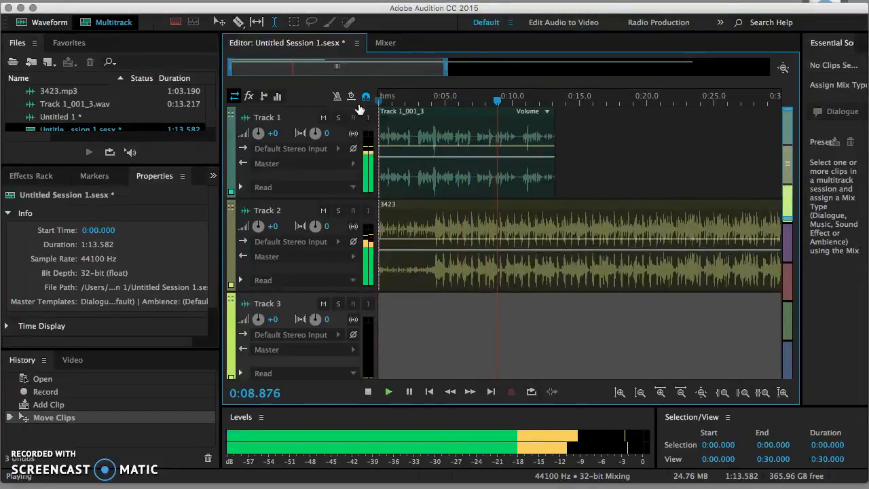
pyautogui.press('space')
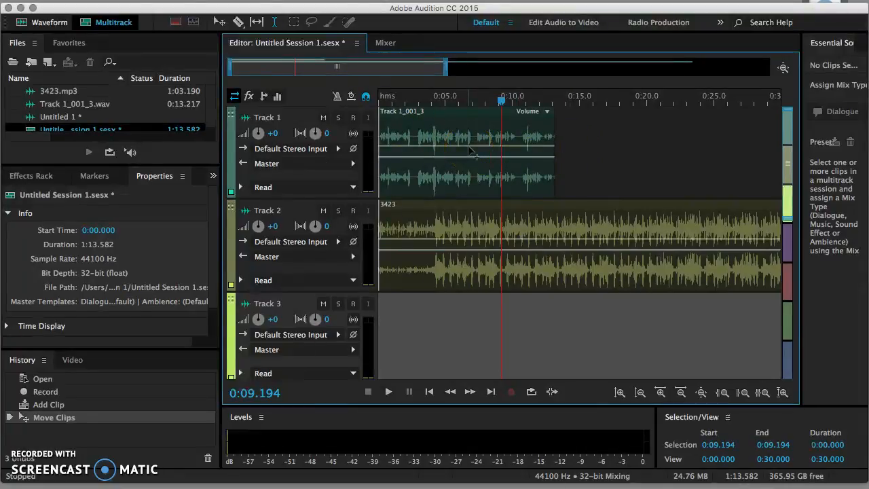
# Step: Delete the recorded voice clip from Track 1 and undo the deletion
pyautogui.click(460, 115)
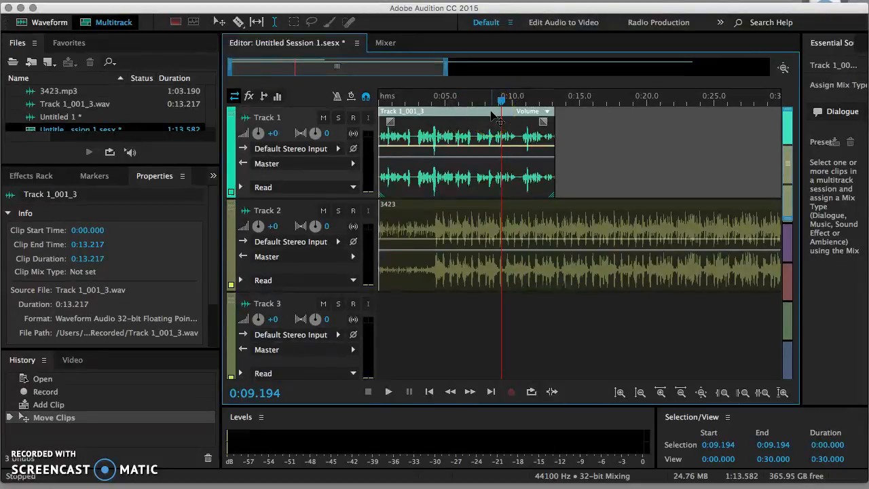
pyautogui.press('Delete')
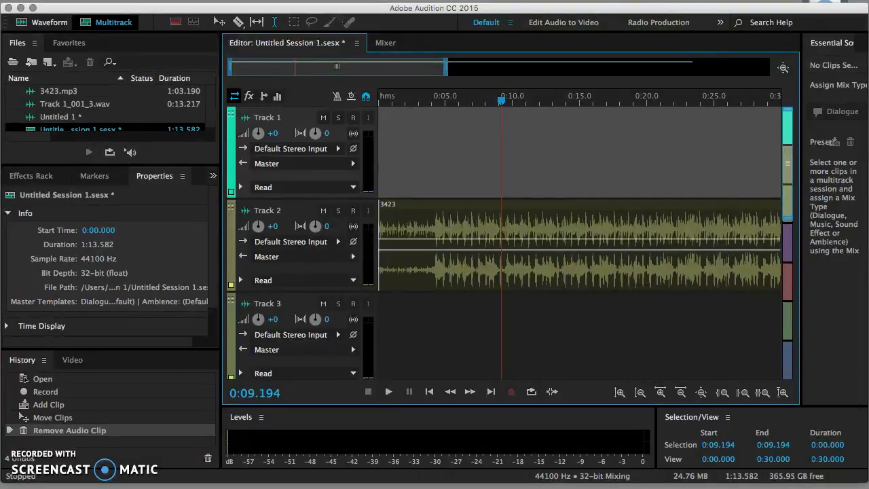
pyautogui.click(173, 0)
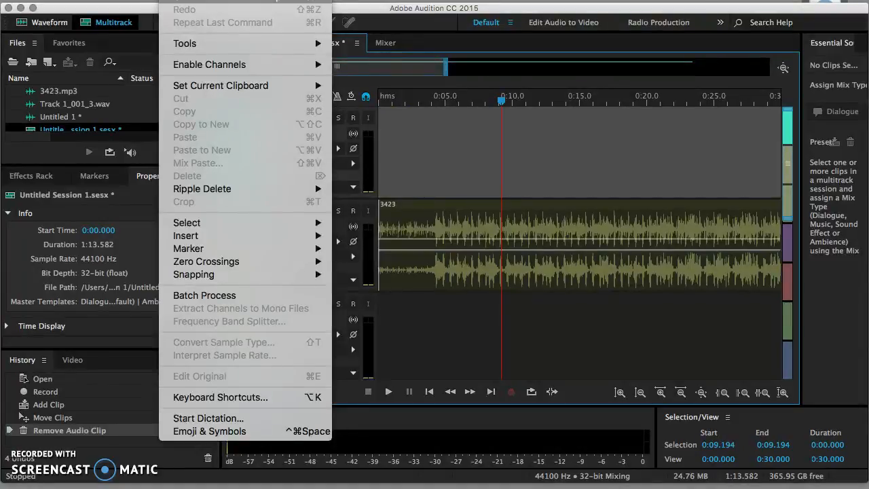
pyautogui.click(217, 0)
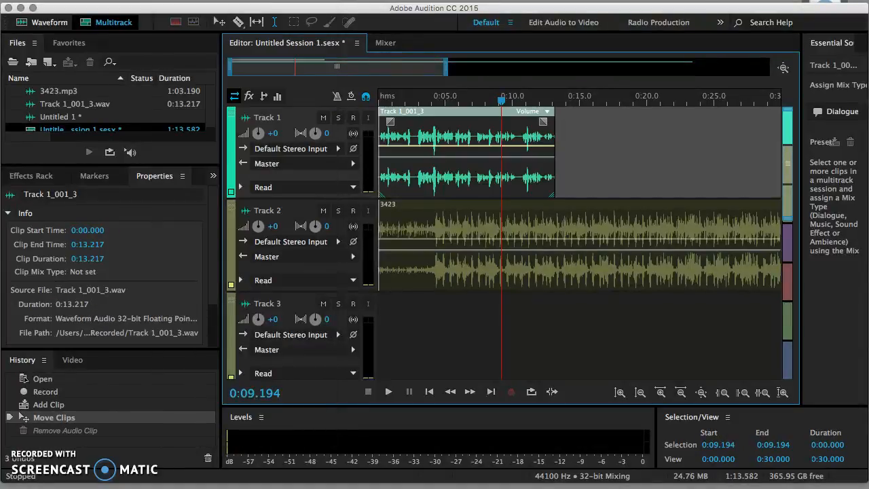
# Step: Open the Track 1 voice clip in the Waveform editor to view it and return to the multitrack session
pyautogui.doubleClick(478, 113)
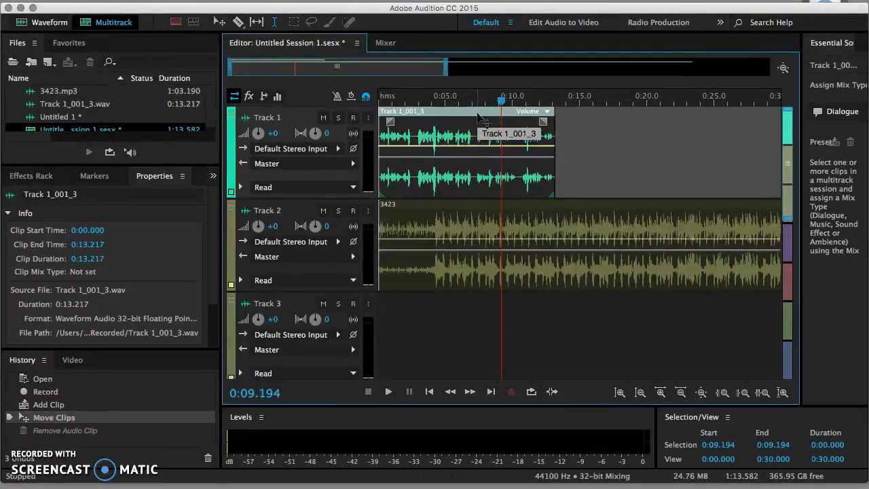
pyautogui.click(89, 24)
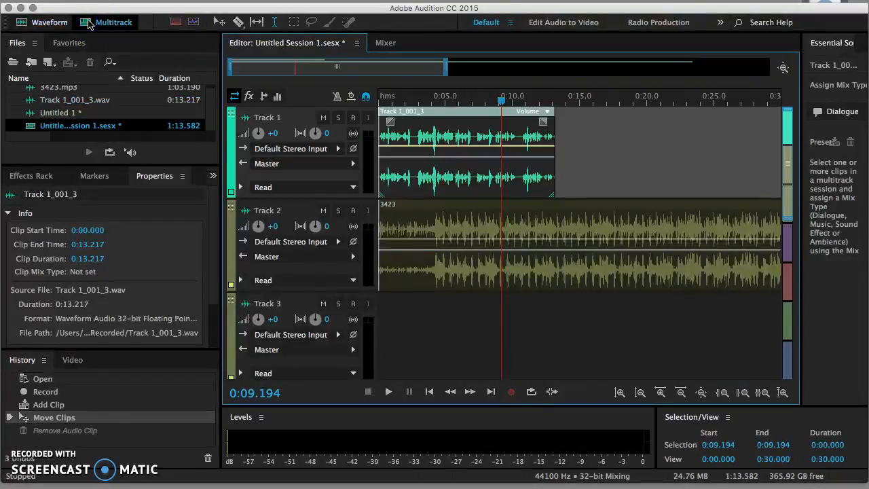
pyautogui.doubleClick(487, 119)
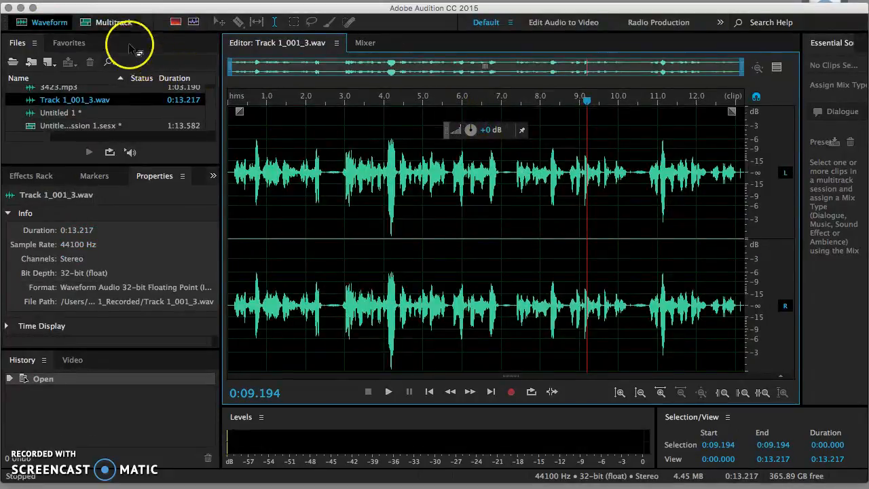
pyautogui.click(89, 26)
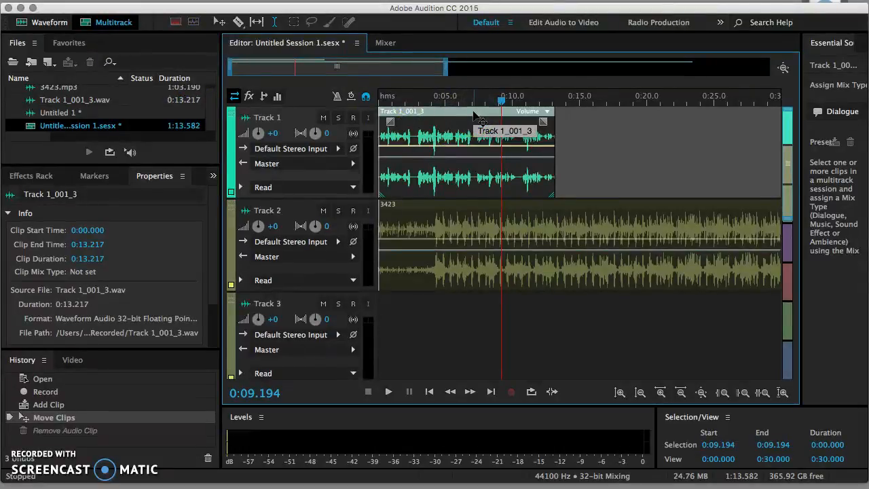
# Step: Delete the voice clip from Track 1 and mute Track 2
pyautogui.press('Delete')
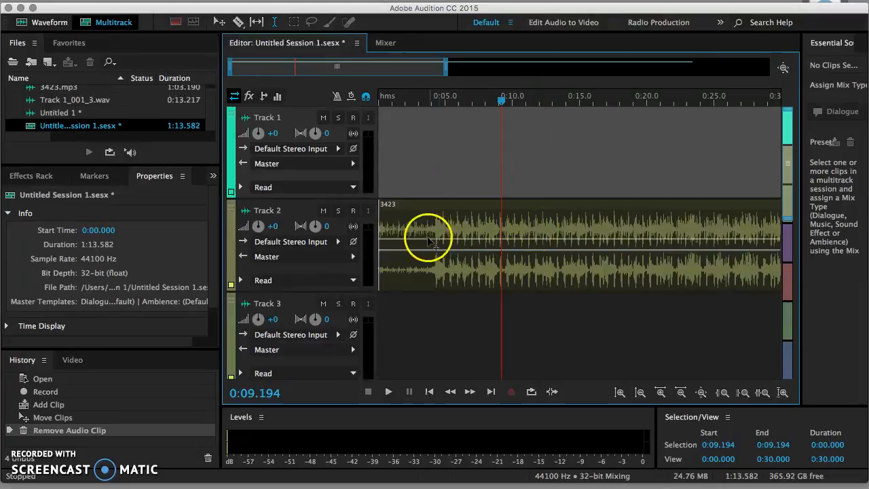
pyautogui.click(325, 211)
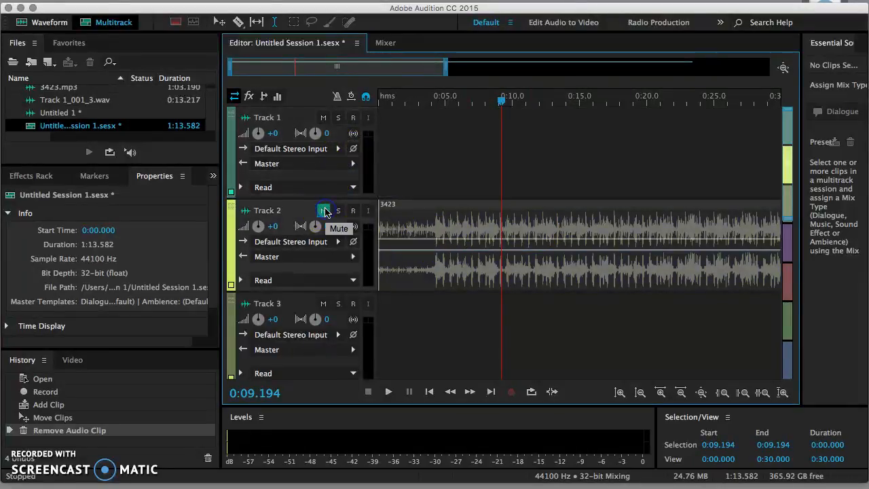
# Step: Arm and solo Track 1, and record a new voice take of about 10 seconds from the session start
pyautogui.click(352, 120)
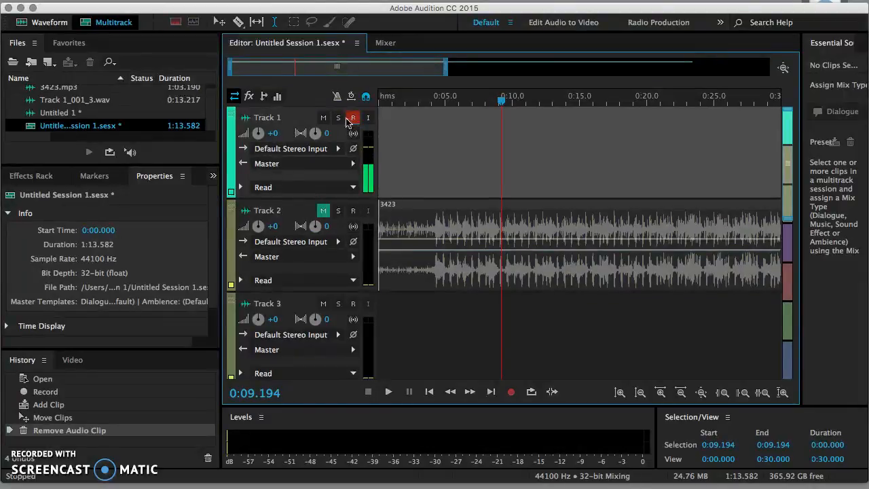
pyautogui.click(341, 118)
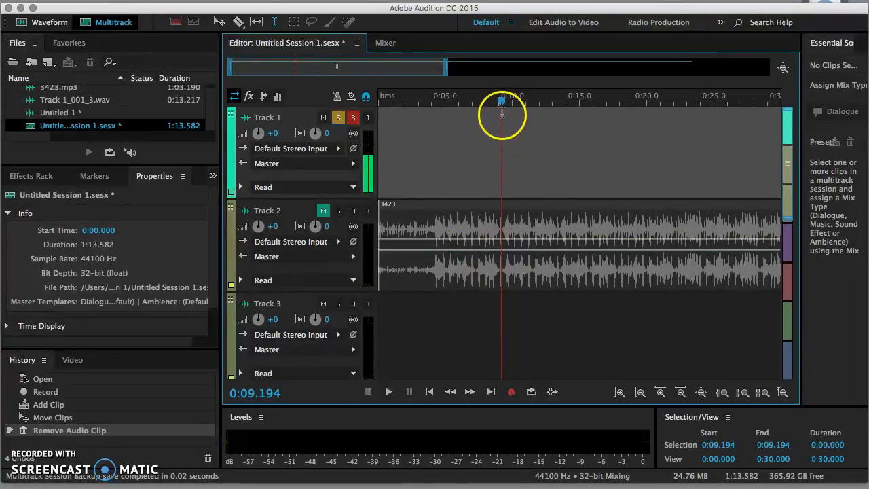
pyautogui.moveTo(502, 104)
pyautogui.mouseDown()
pyautogui.moveTo(352, 101)
pyautogui.moveTo(512, 101)
pyautogui.mouseUp()
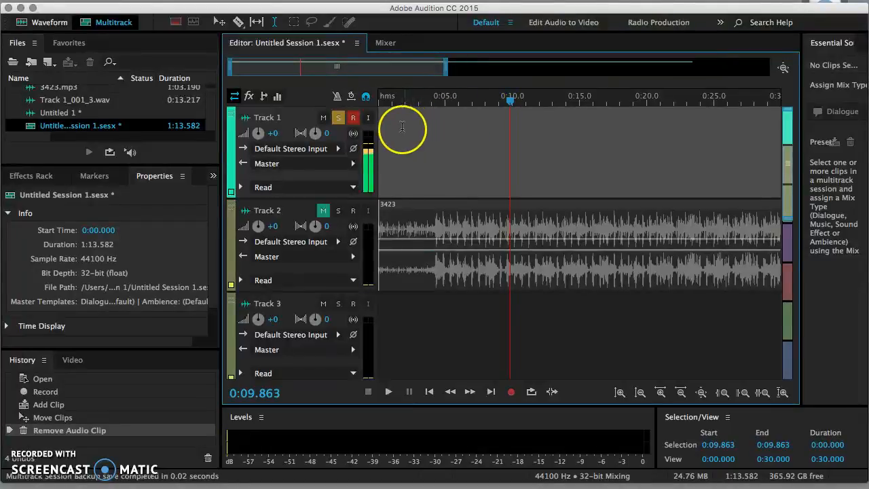
pyautogui.click(380, 123)
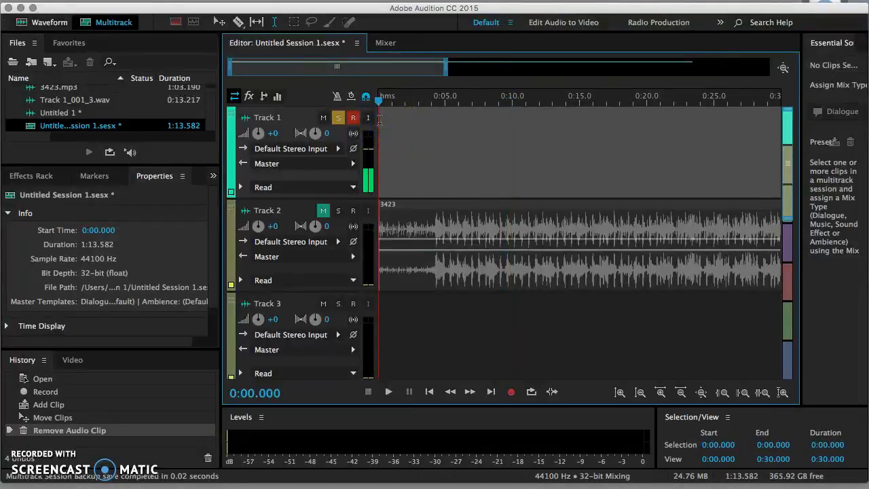
pyautogui.click(513, 392)
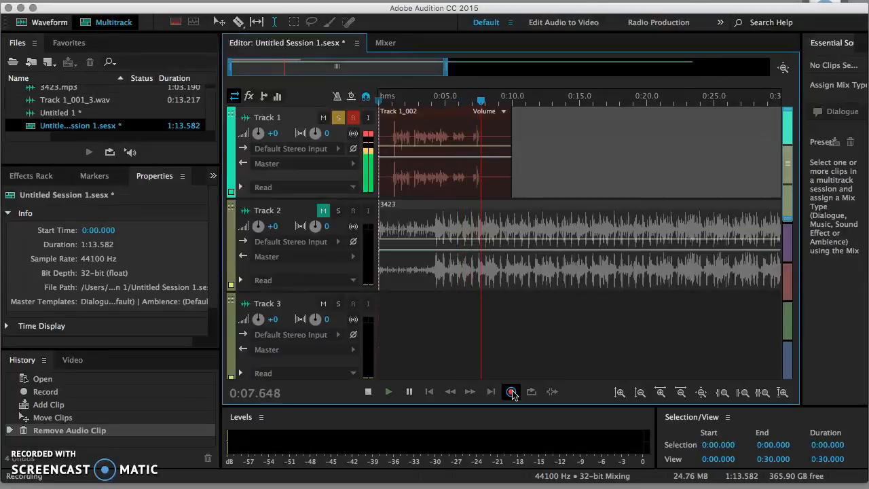
pyautogui.click(373, 399)
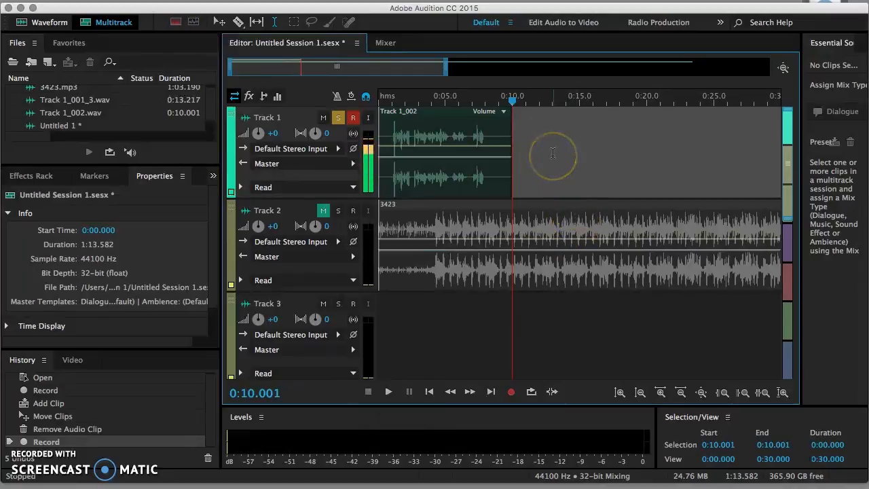
# Step: Unmute Track 2 and turn off the solo on Track 1
pyautogui.click(475, 234)
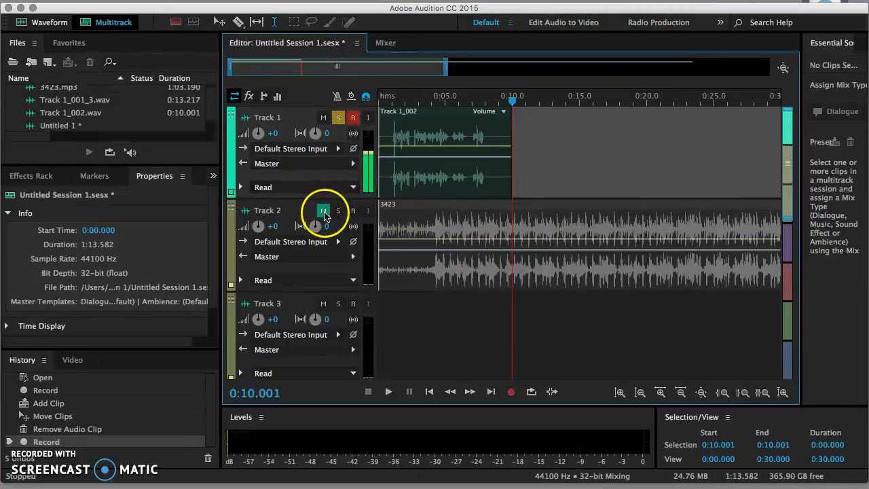
pyautogui.click(324, 212)
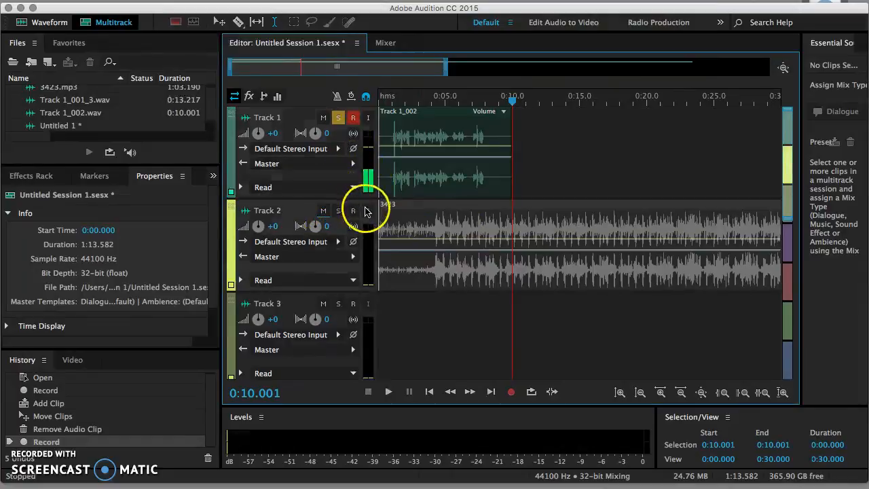
pyautogui.click(339, 119)
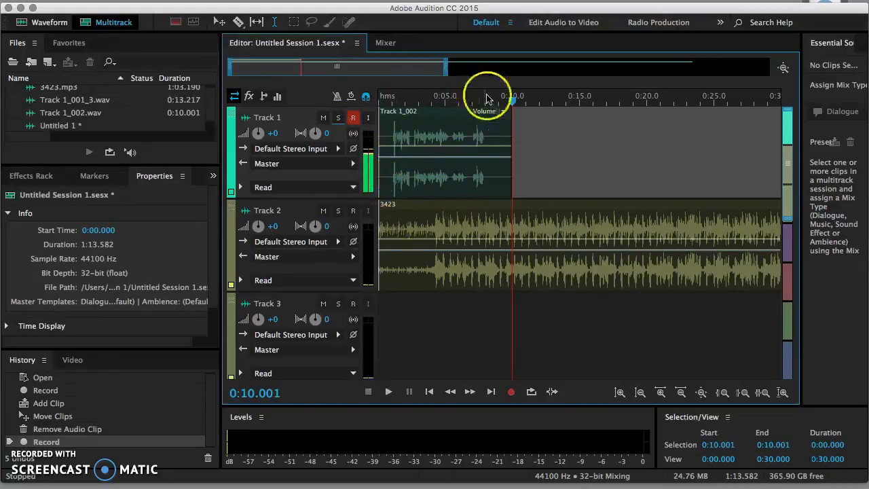
# Step: Play the new voice take with the music from the session start for about nine seconds
pyautogui.moveTo(514, 101); pyautogui.dragTo(367, 96)
pyautogui.press('space')
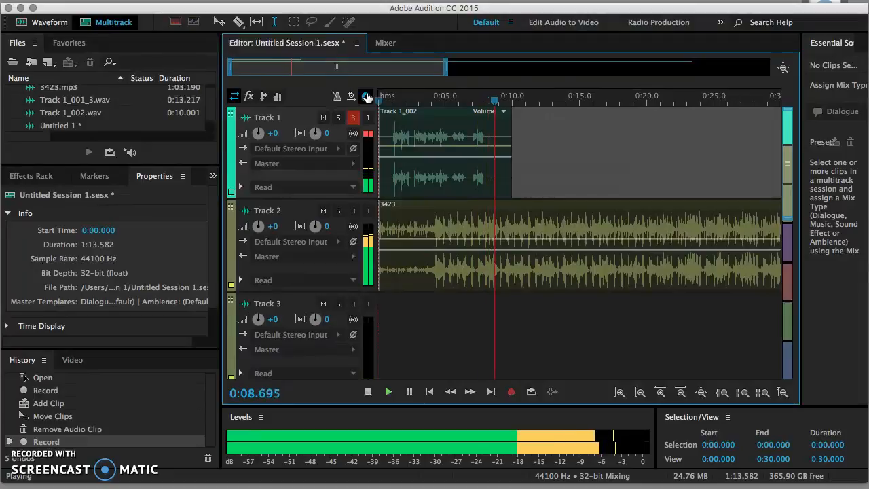
pyautogui.press('space')
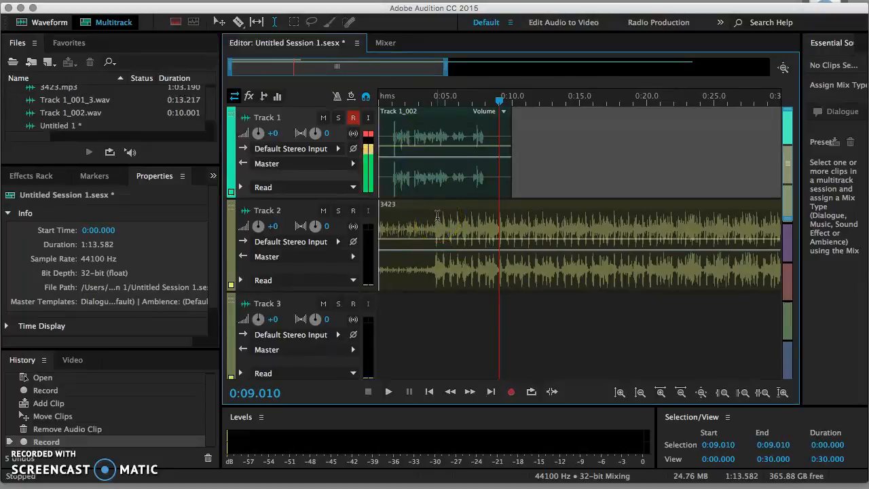
pyautogui.click(436, 180)
pyautogui.click(445, 165)
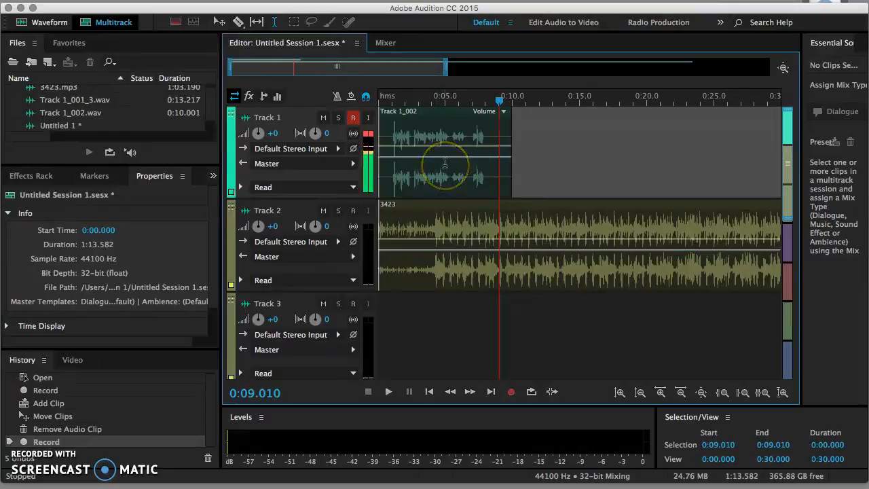
pyautogui.click(445, 189)
pyautogui.click(445, 211)
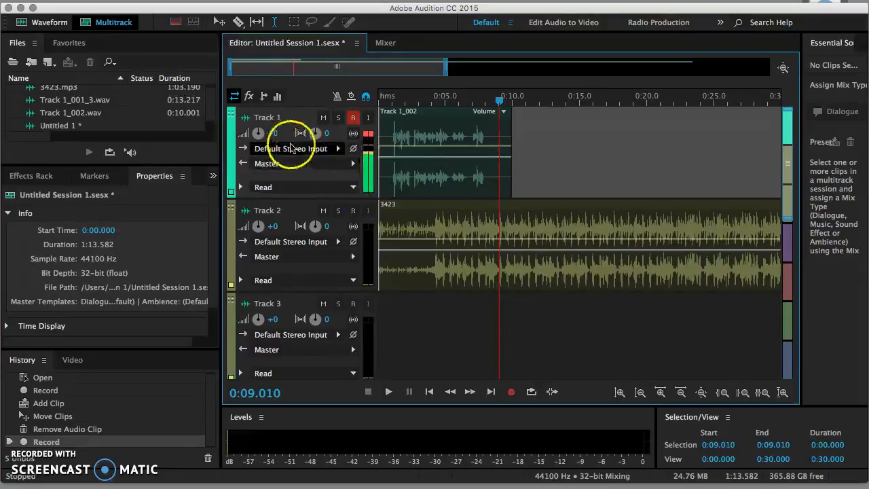
# Step: Try Track 1's volume at -6.6 dB and +5.7 dB, and play the mix from about 0.8 seconds for nearly three seconds
pyautogui.moveTo(262, 135)
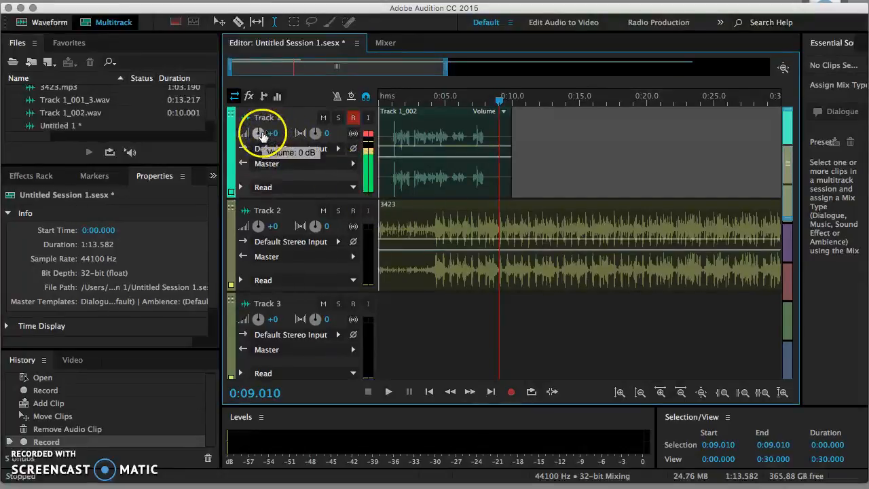
pyautogui.click(258, 135)
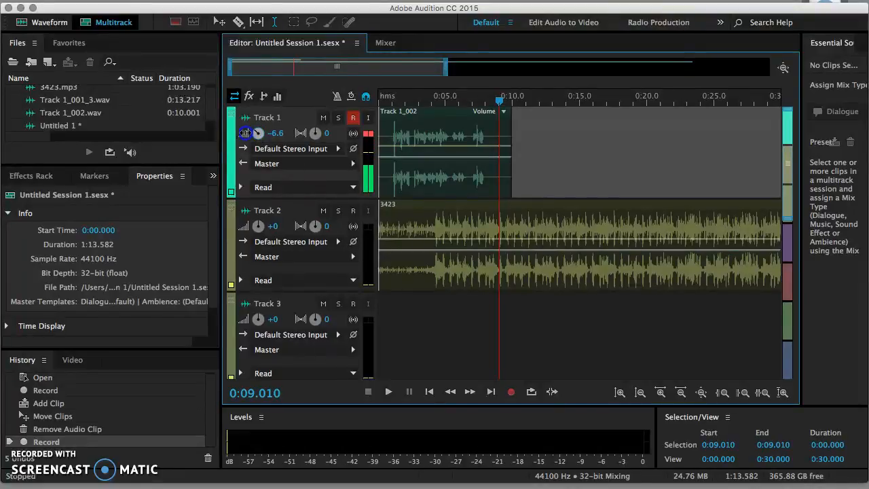
pyautogui.moveTo(247, 133); pyautogui.dragTo(258, 134)
pyautogui.click(389, 148)
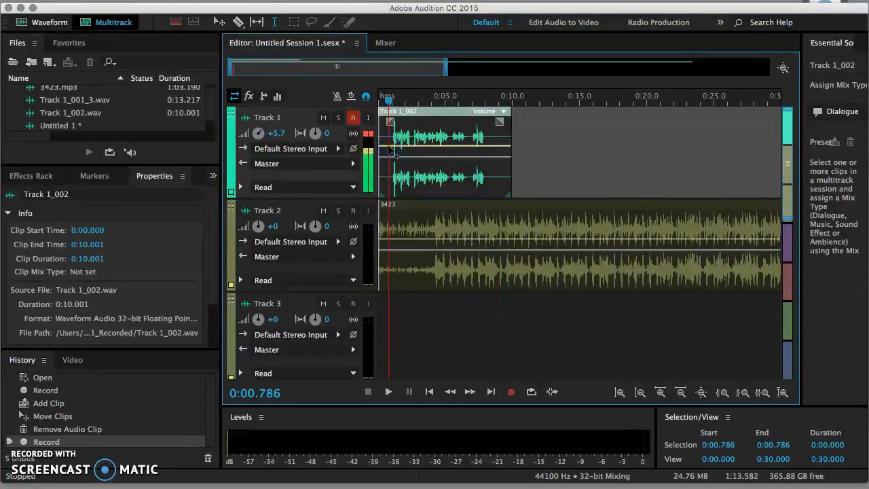
pyautogui.press('space')
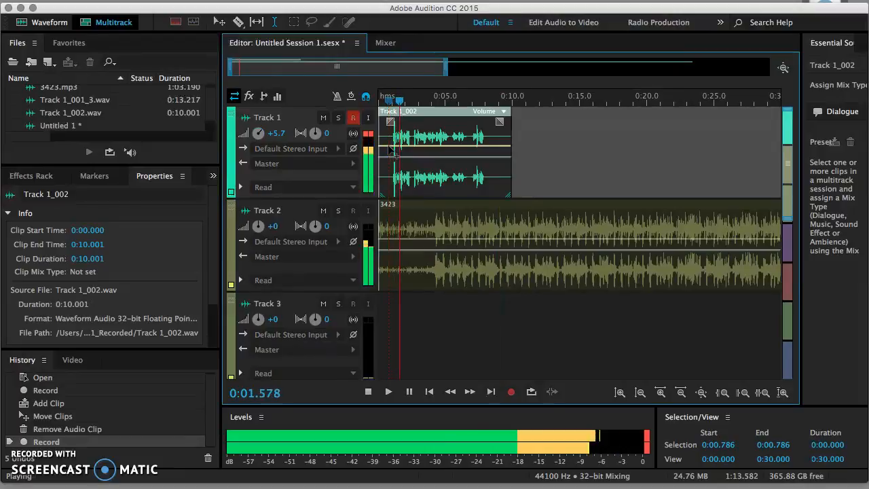
pyautogui.press('space')
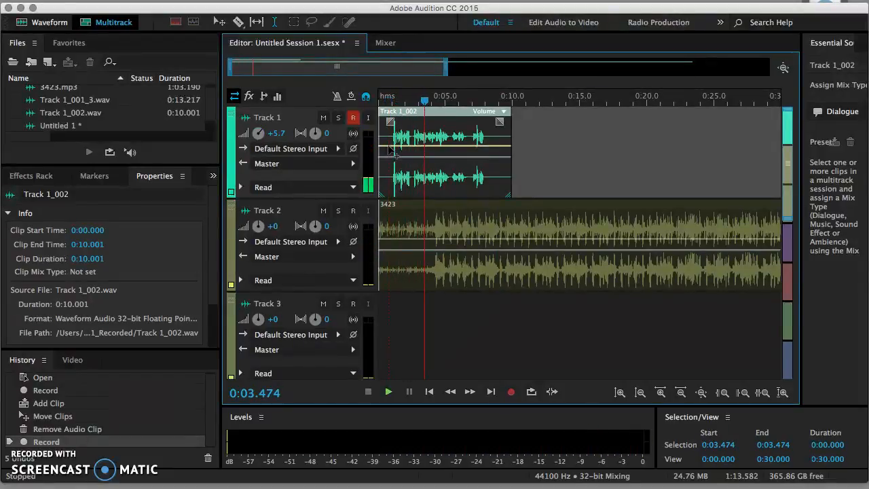
# Step: Set Track 1's volume to +2 dB and play the mix from about 3.5 seconds for about three seconds
pyautogui.click(280, 134)
pyautogui.click(301, 218)
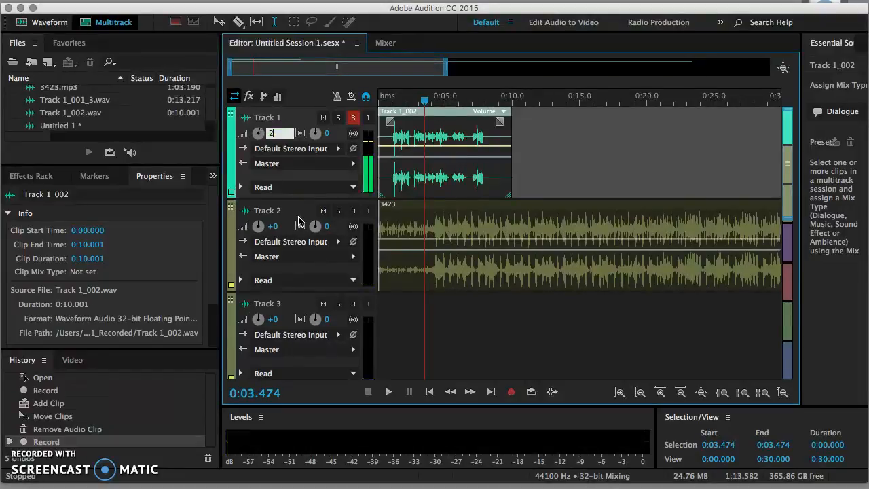
pyautogui.press('Return')
pyautogui.press('space')
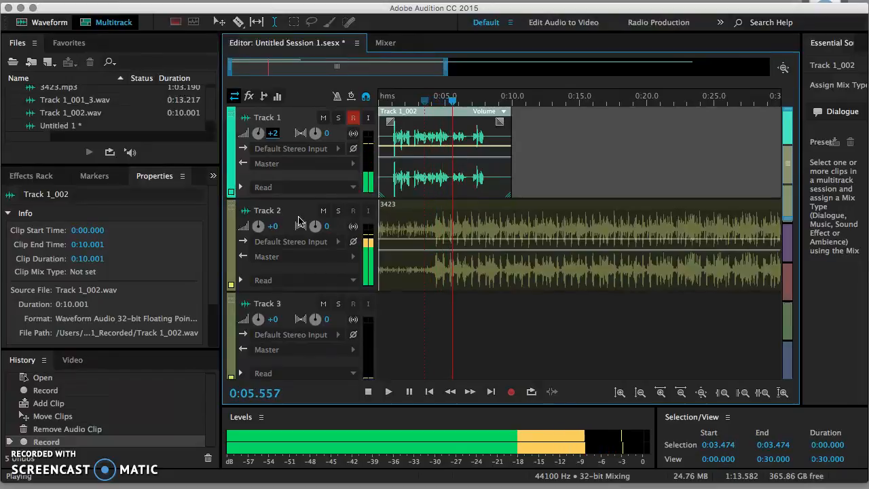
pyautogui.press('space')
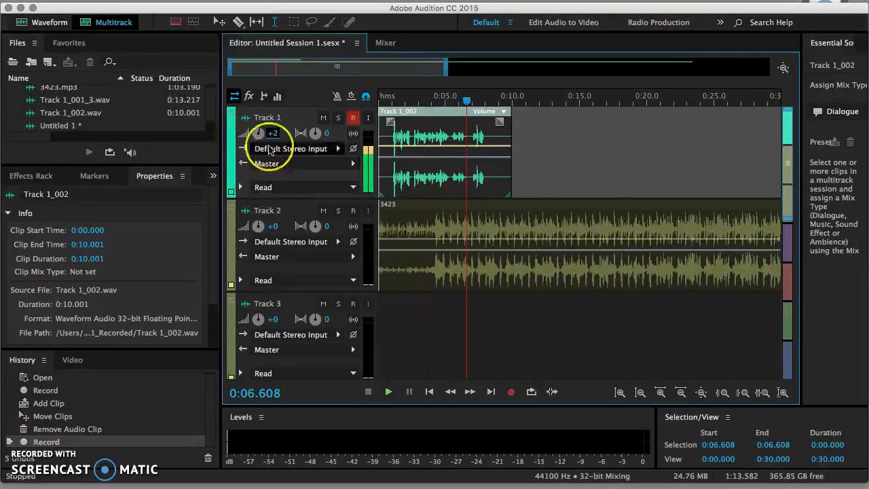
# Step: Reset Track 1's volume to 0 dB and play the mix from about 6.5 seconds for about two seconds
pyautogui.click(273, 134)
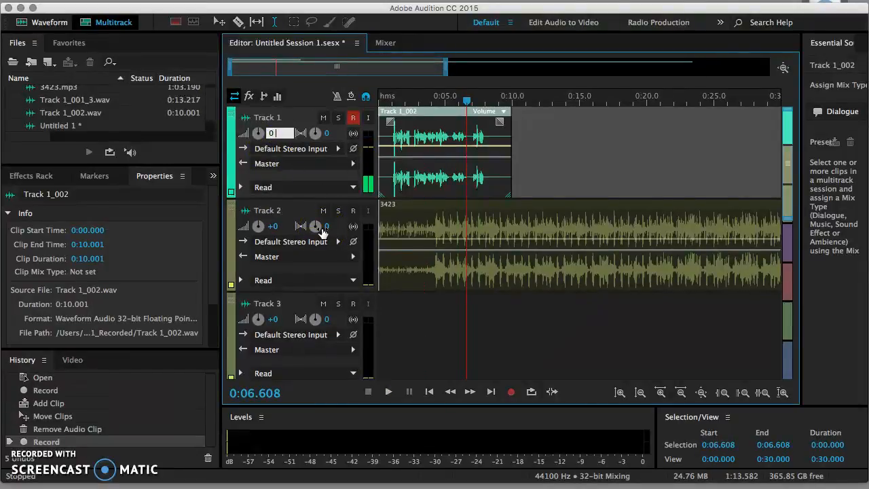
pyautogui.click(395, 245)
pyautogui.click(464, 180)
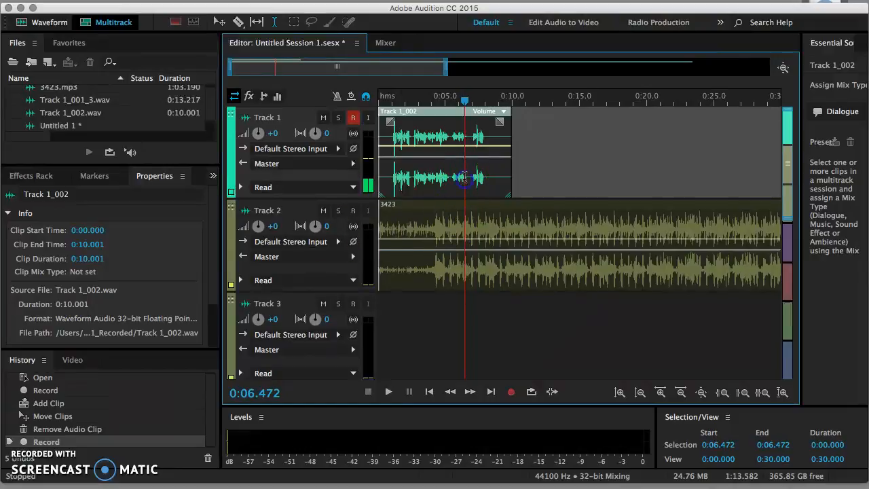
pyautogui.press('space')
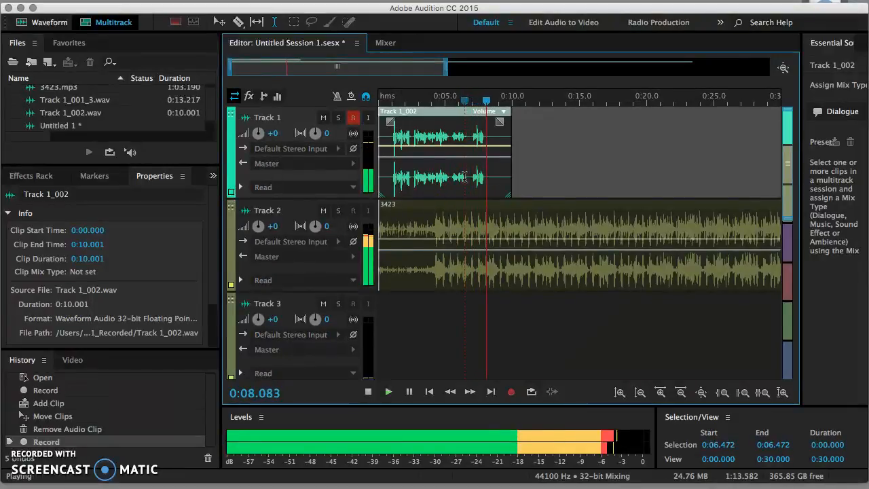
pyautogui.press('space')
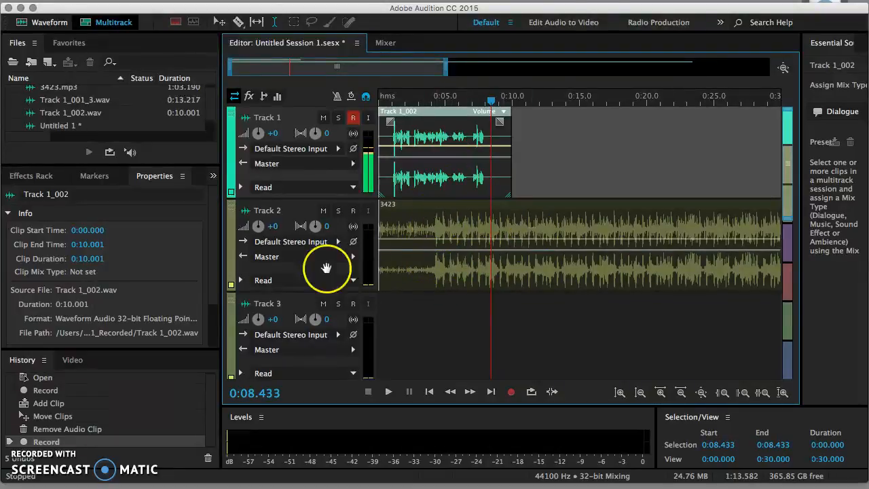
# Step: Lower Track 2's volume to -4.5 dB and play the mix from the session start for about 8.5 seconds
pyautogui.click(258, 229)
pyautogui.moveTo(259, 229); pyautogui.dragTo(256, 229)
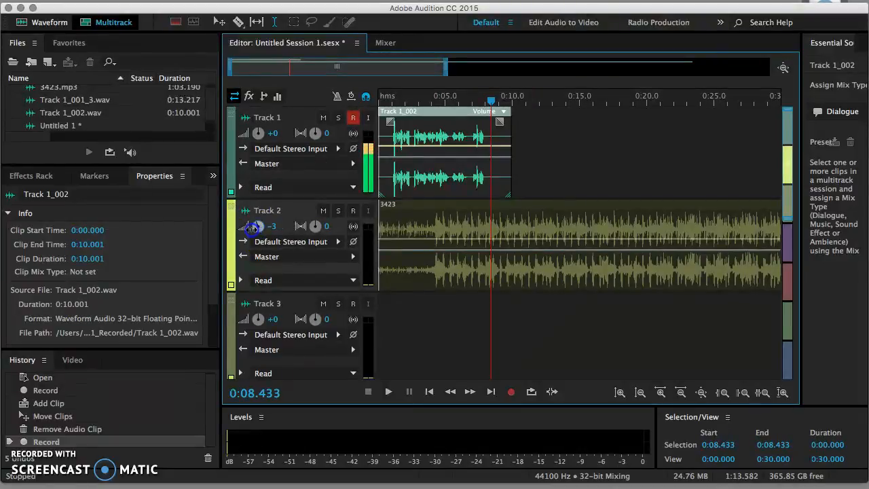
pyautogui.click(378, 303)
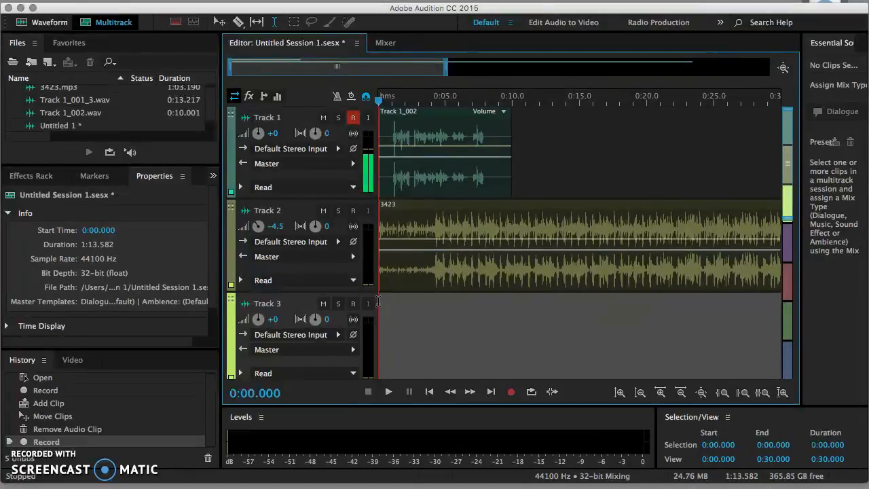
pyautogui.press('space')
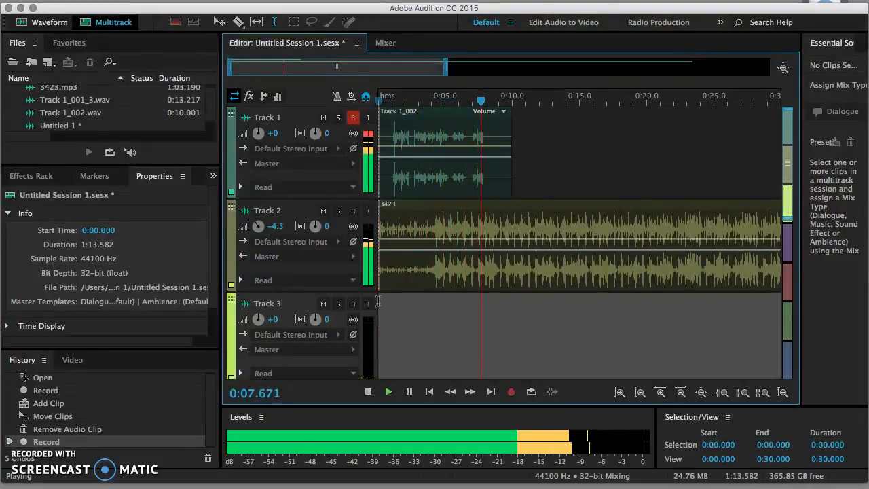
pyautogui.press('space')
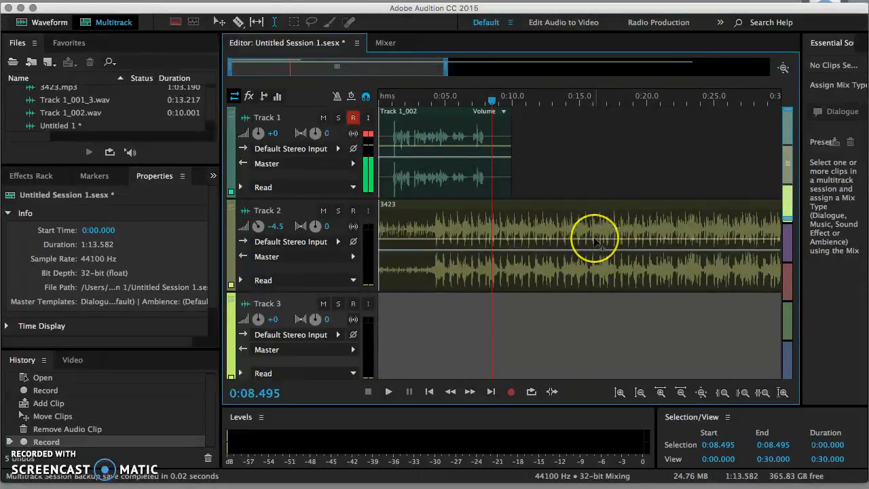
# Step: Add two volume keyframes to the Track 2 music clip and lower the second to the minimum at about 10 seconds, fading out from about 7.9 seconds
pyautogui.click(484, 239)
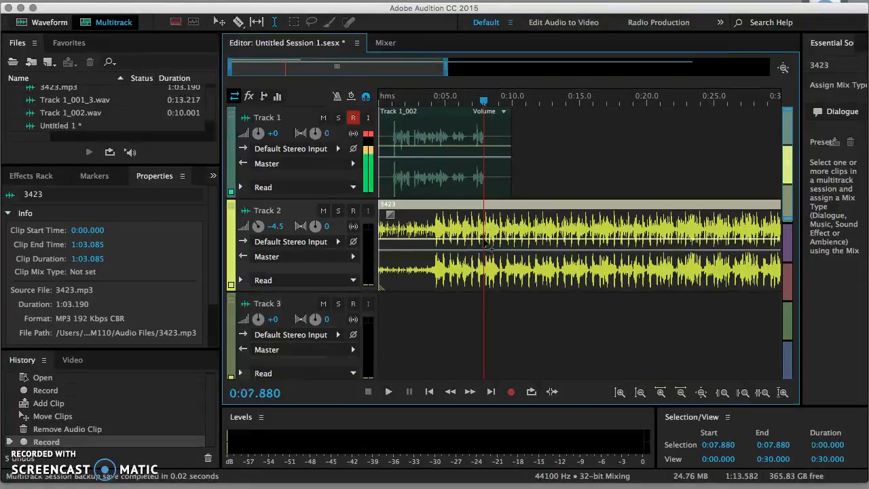
pyautogui.click(485, 239)
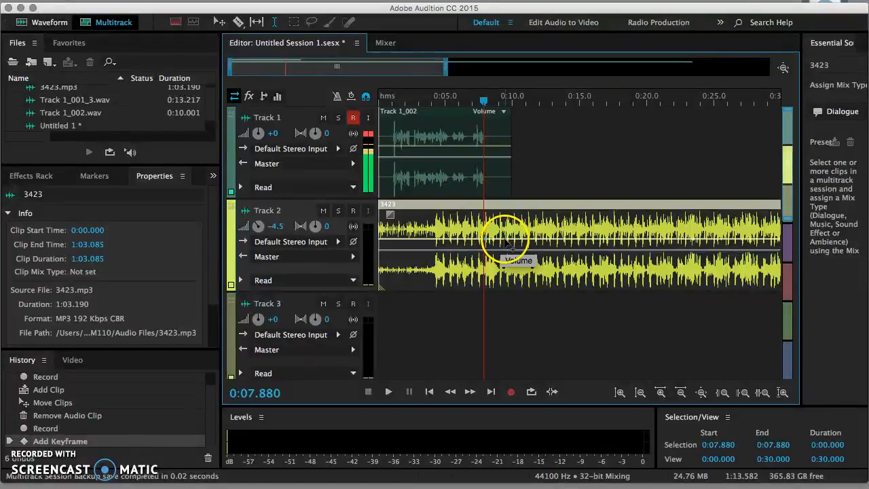
pyautogui.click(504, 239)
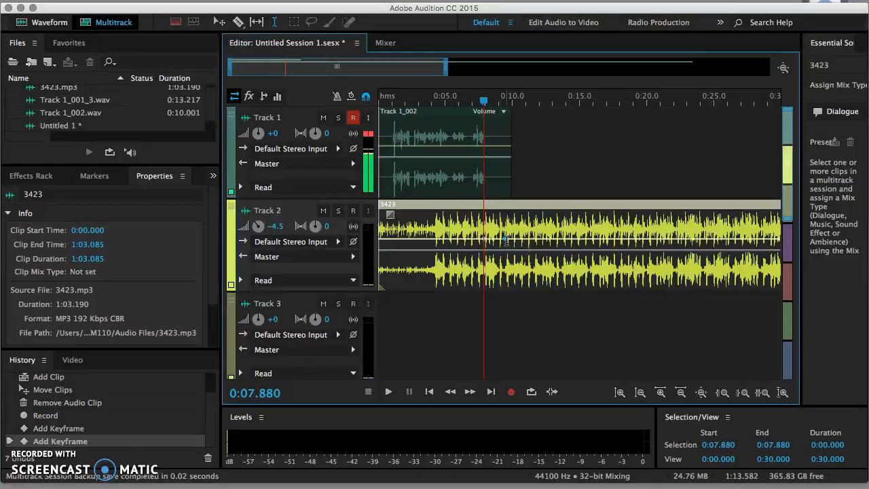
pyautogui.moveTo(507, 242)
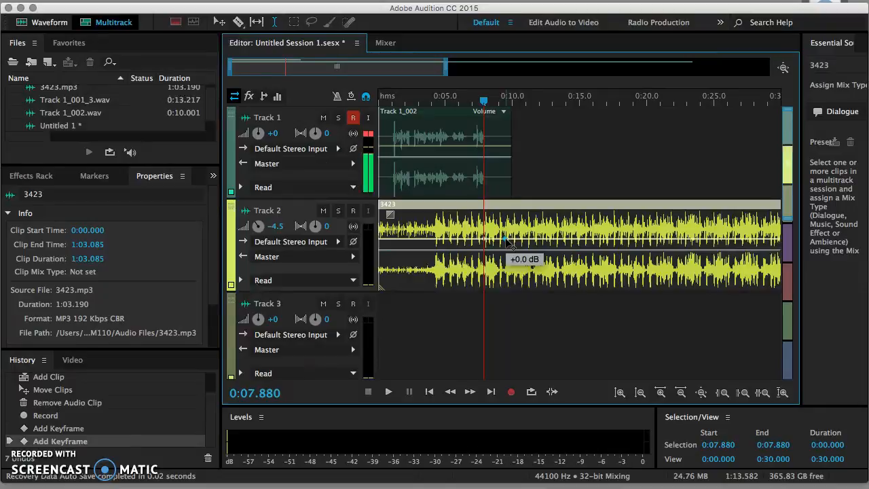
pyautogui.click(505, 241)
pyautogui.moveTo(506, 241); pyautogui.dragTo(516, 303)
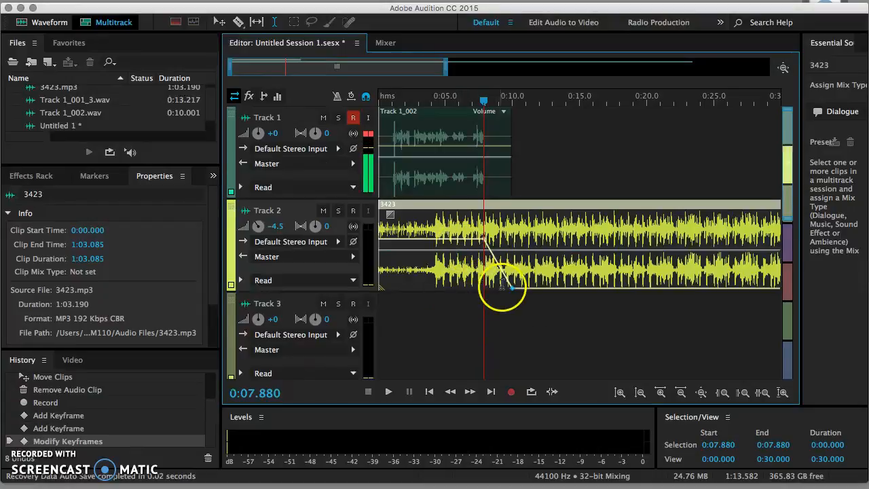
# Step: Play the music fade-out with the voice from about 5.4 seconds to about 11 seconds
pyautogui.click(450, 308)
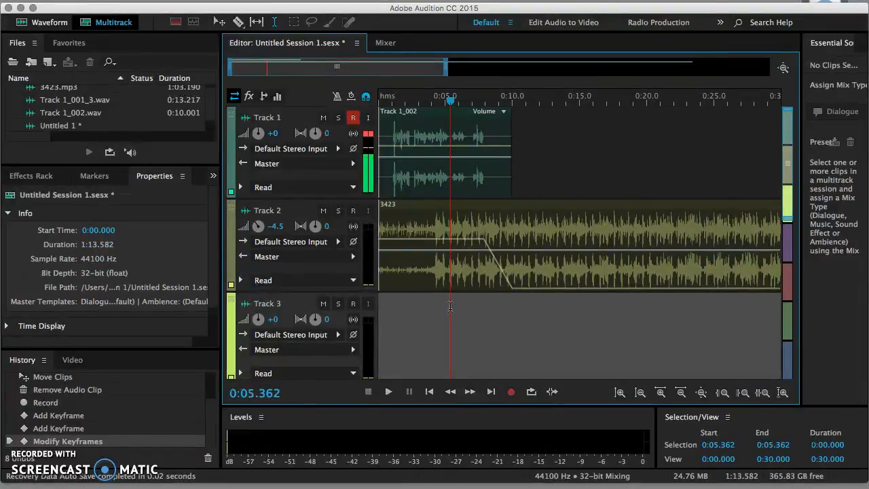
pyautogui.press('space')
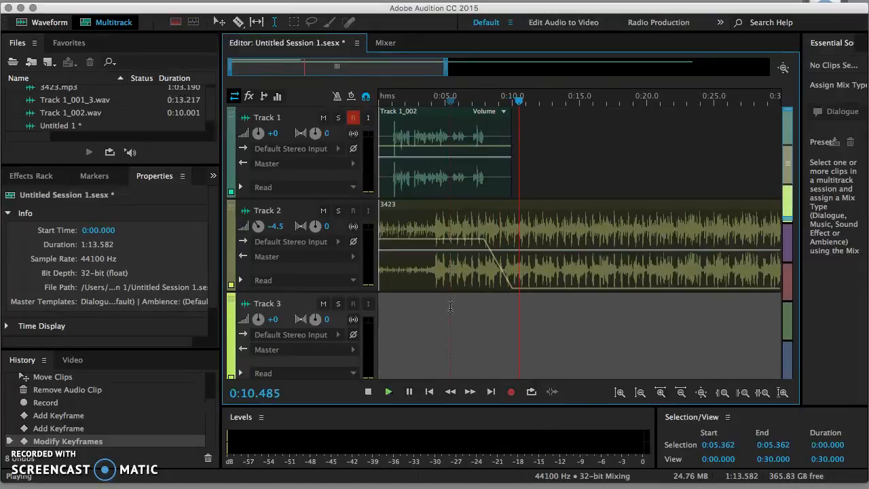
pyautogui.press('space')
# Step: Raise the music clip's second volume keyframe back to the level of the first, at about 10.3 seconds
pyautogui.click(547, 269)
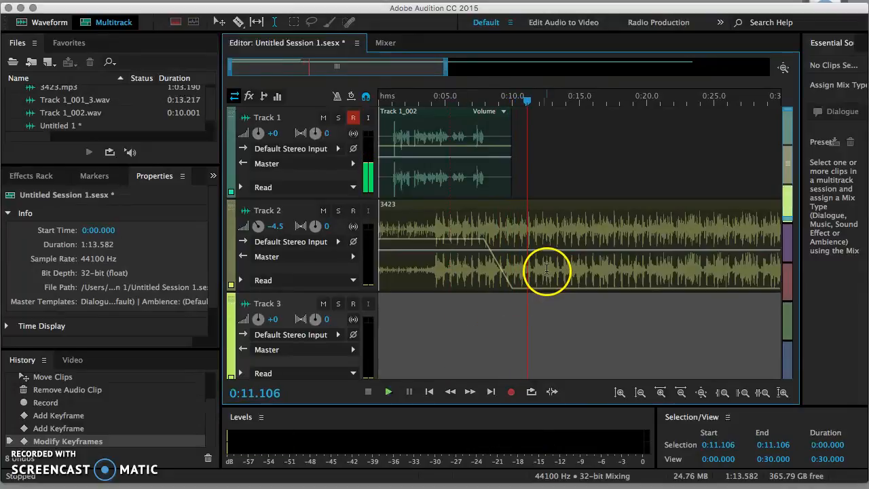
pyautogui.click(395, 160)
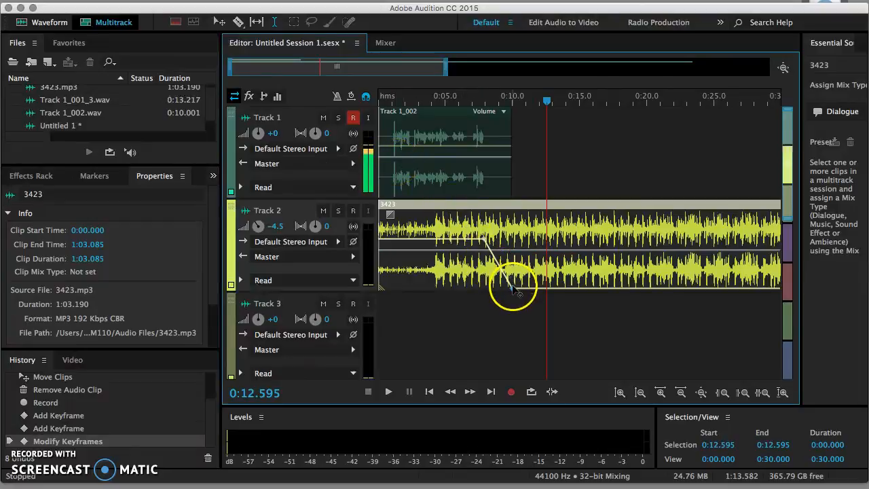
pyautogui.moveTo(514, 289); pyautogui.dragTo(517, 240)
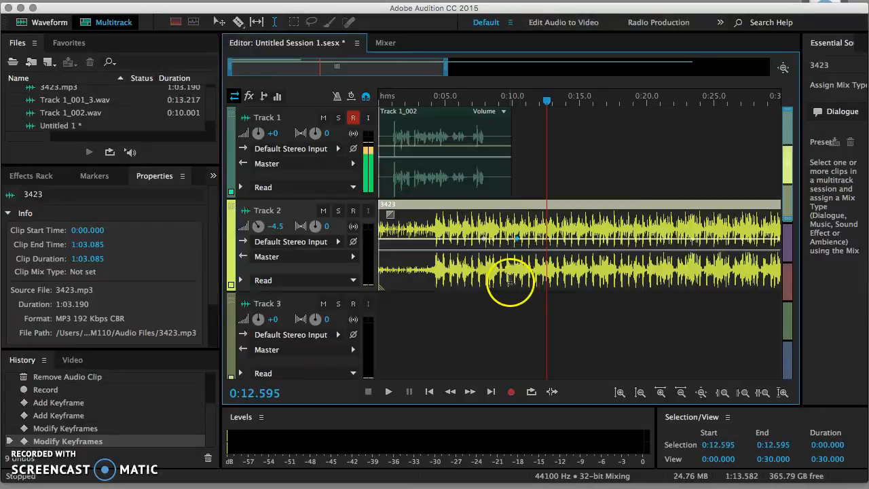
# Step: Split the Track 2 music clip at about 11.6 seconds with the Razor tool and delete the part after the cut
pyautogui.click(237, 22)
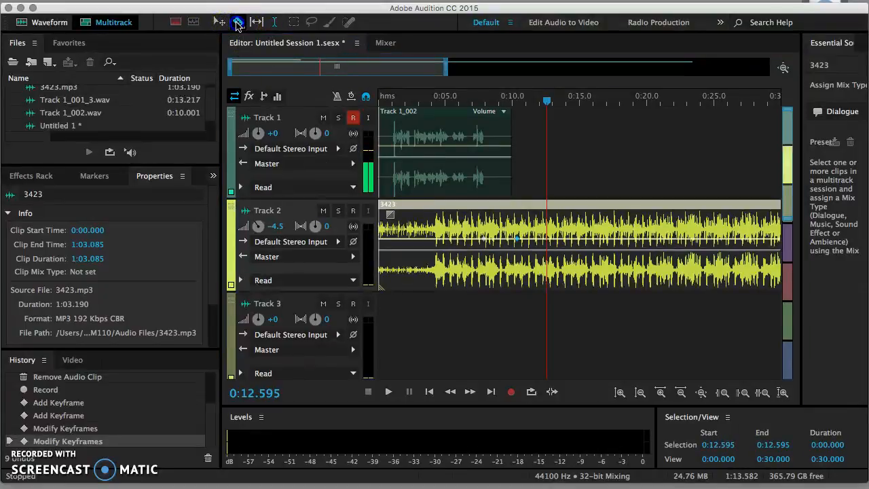
pyautogui.click(535, 232)
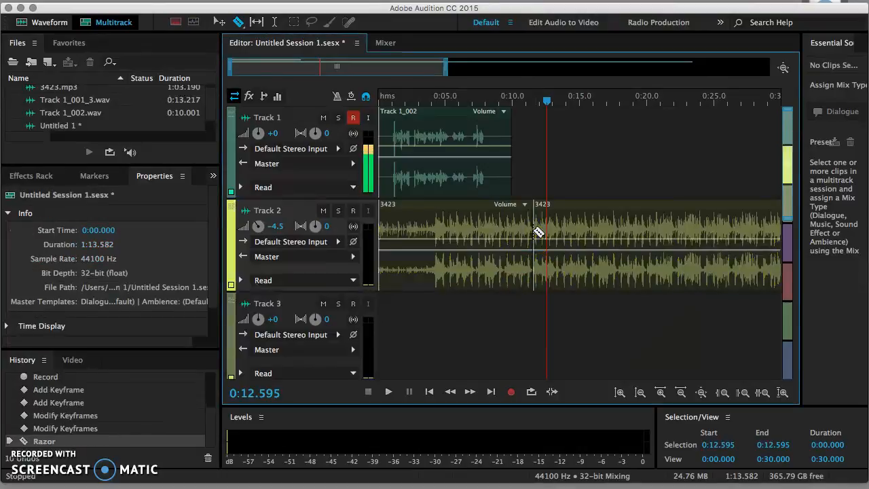
pyautogui.click(220, 24)
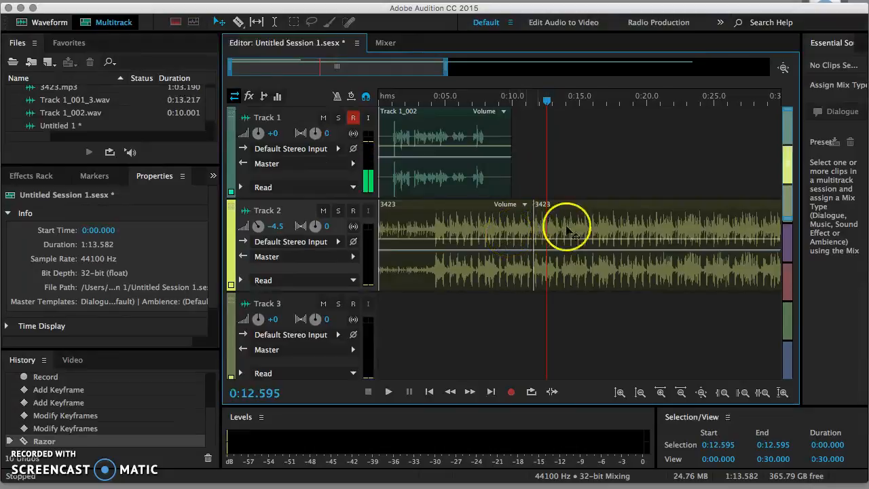
pyautogui.click(563, 205)
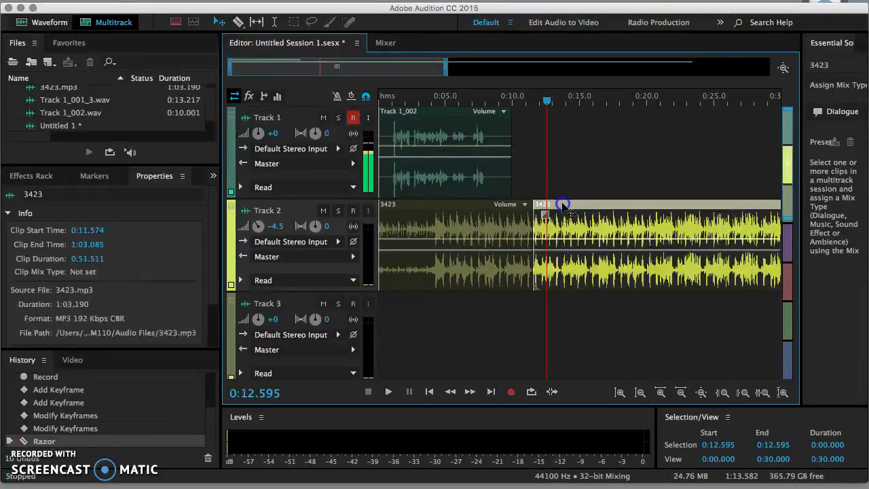
pyautogui.moveTo(563, 204); pyautogui.dragTo(593, 270)
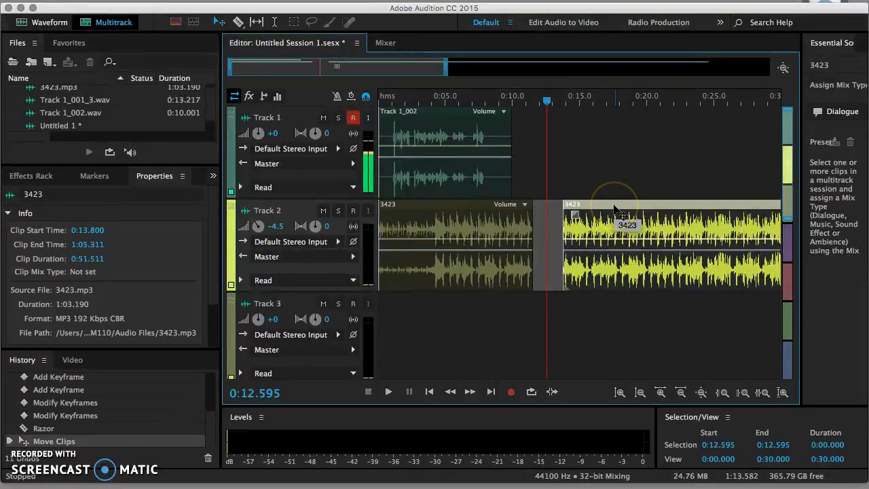
pyautogui.press('Delete')
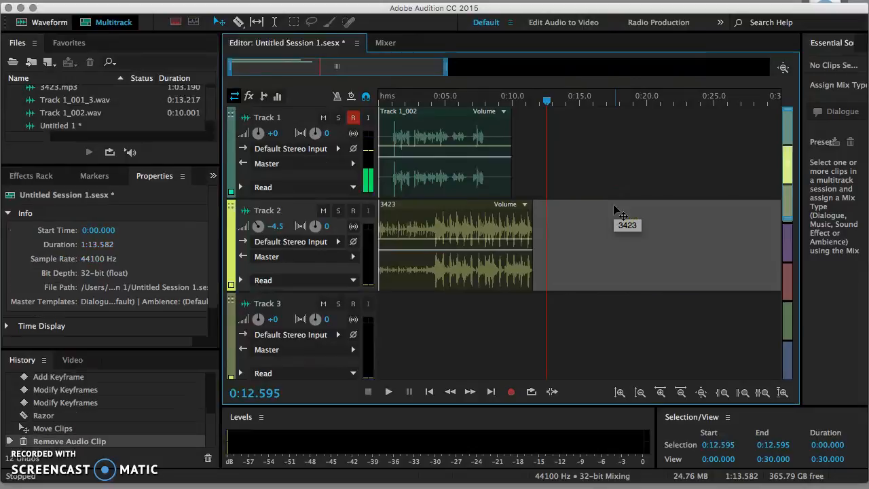
# Step: Play the shortened mix from about 5.4 seconds until just past the end of the music clip
pyautogui.click(462, 180)
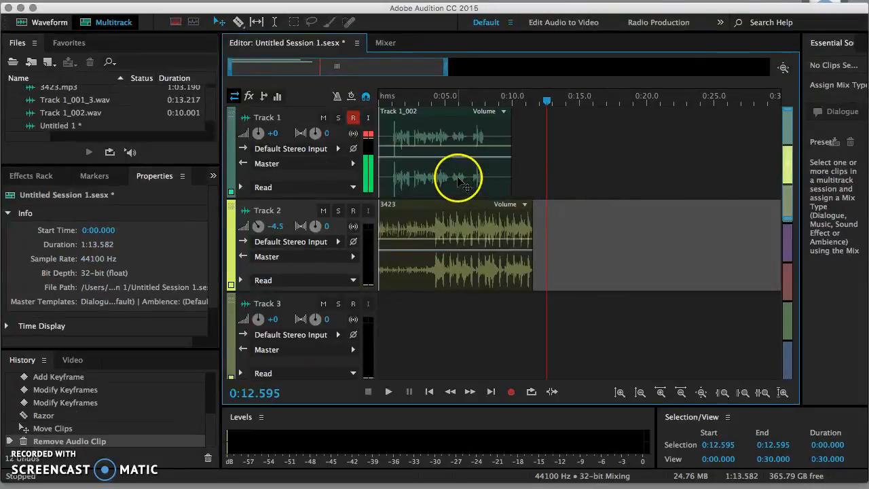
pyautogui.click(451, 258)
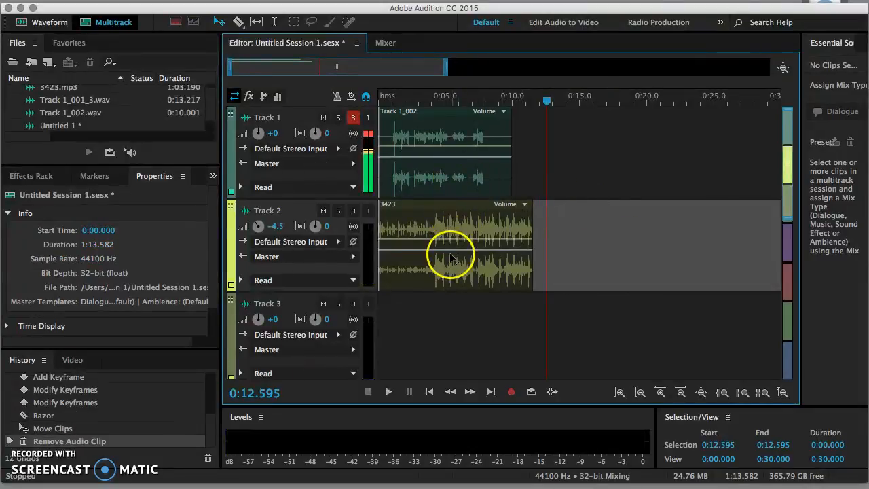
pyautogui.click(450, 310)
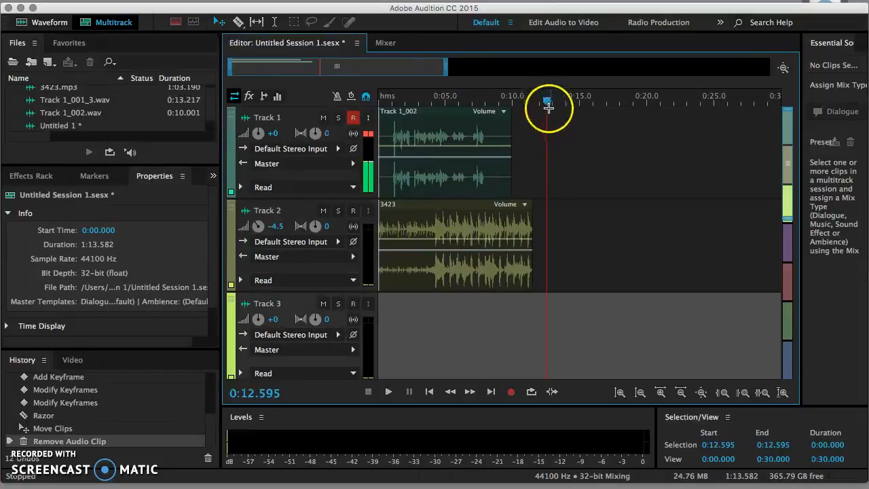
pyautogui.moveTo(547, 103); pyautogui.dragTo(451, 109)
pyautogui.press('space')
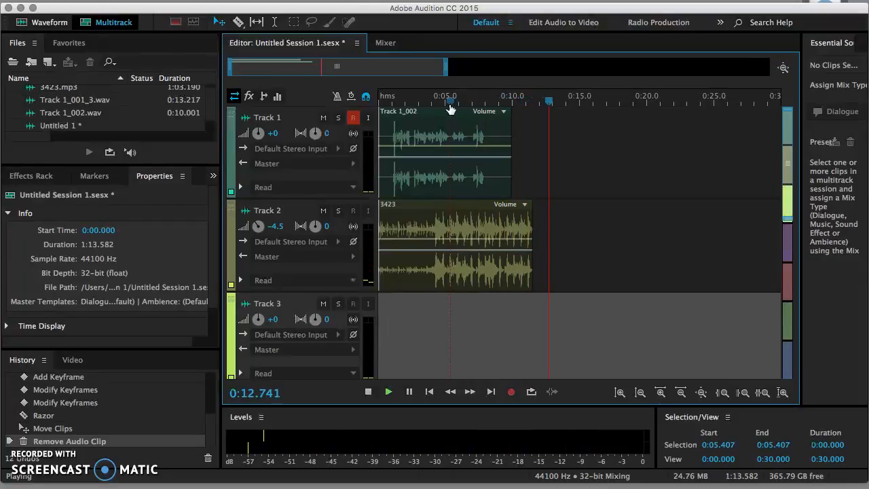
pyautogui.press('space')
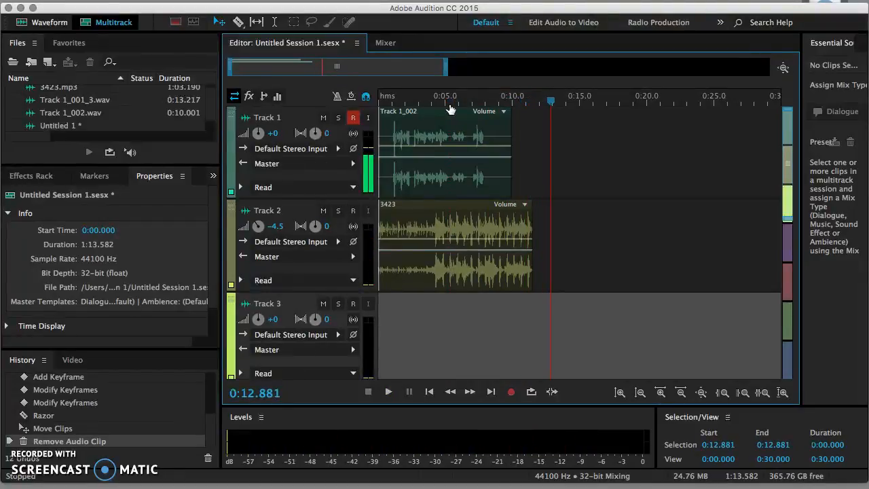
pyautogui.click(628, 232)
pyautogui.click(624, 233)
pyautogui.click(466, 162)
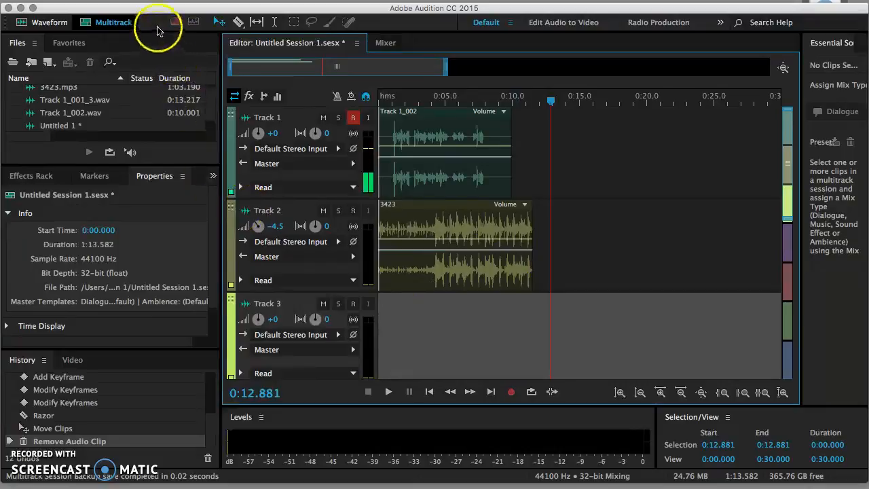
# Step: Mix down the entire session to a new file and start playing the mixdown from the beginning
pyautogui.click(144, 1)
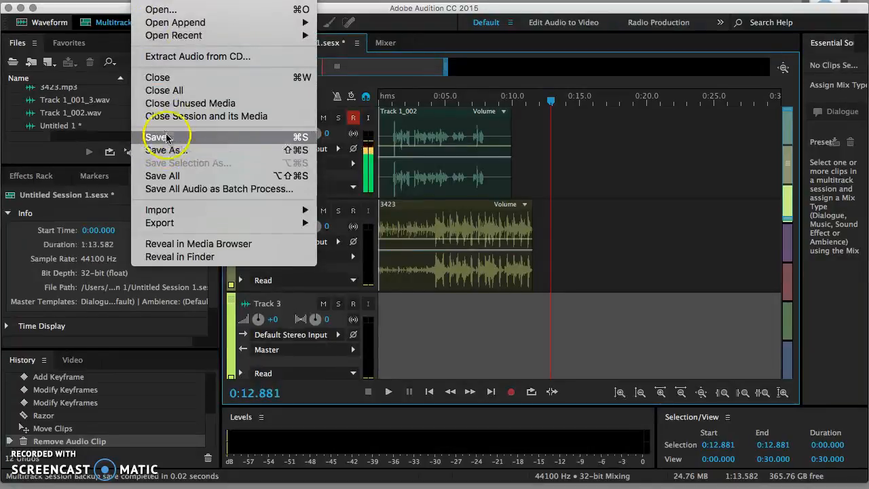
pyautogui.moveTo(212, 0)
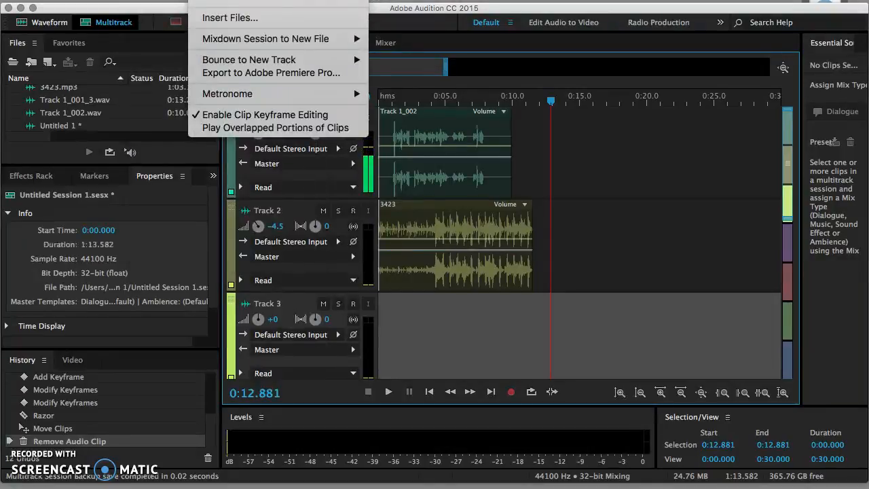
pyautogui.moveTo(229, 40)
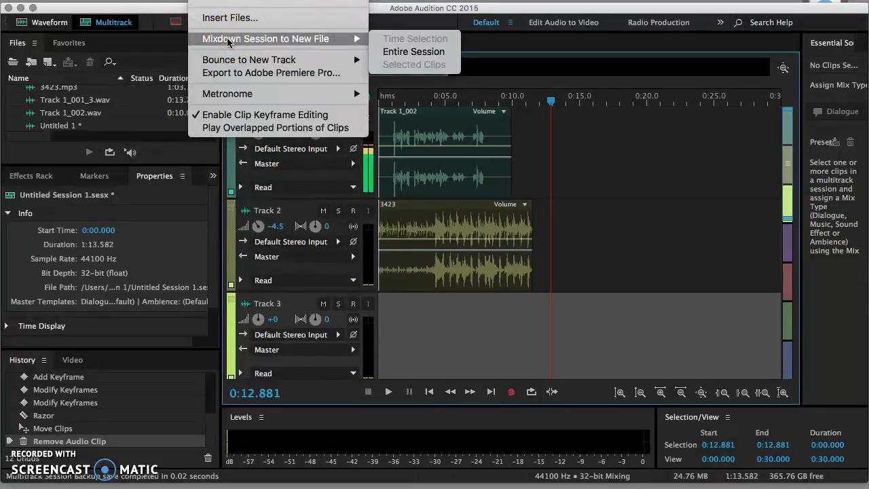
pyautogui.click(385, 53)
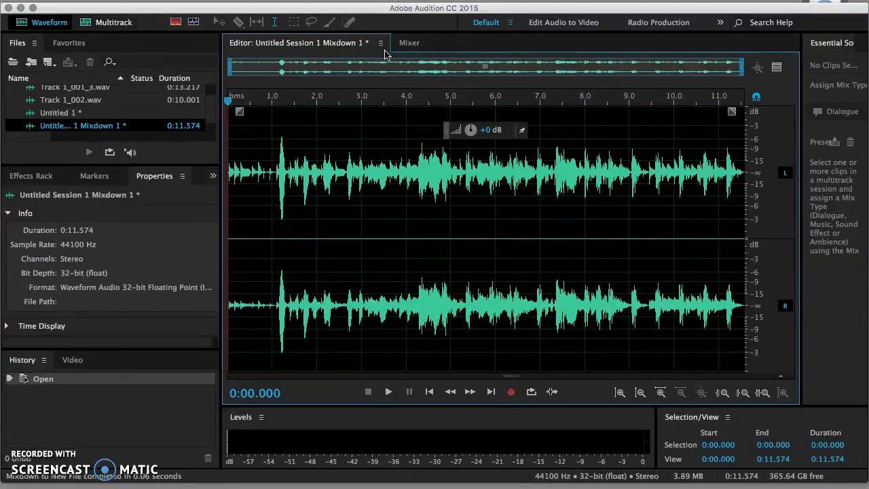
pyautogui.press('space')
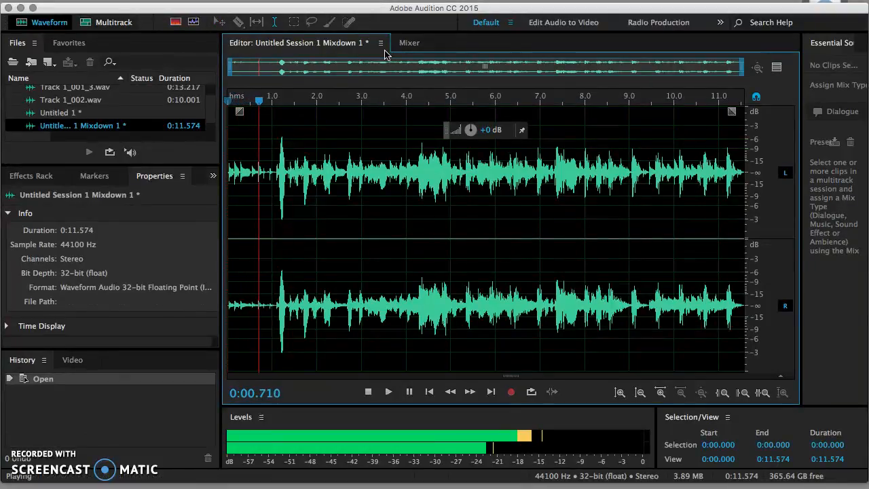
# Step: Stop the mixdown playback and set MP3 Audio as the format for saving the mixdown under a new name
pyautogui.press('space')
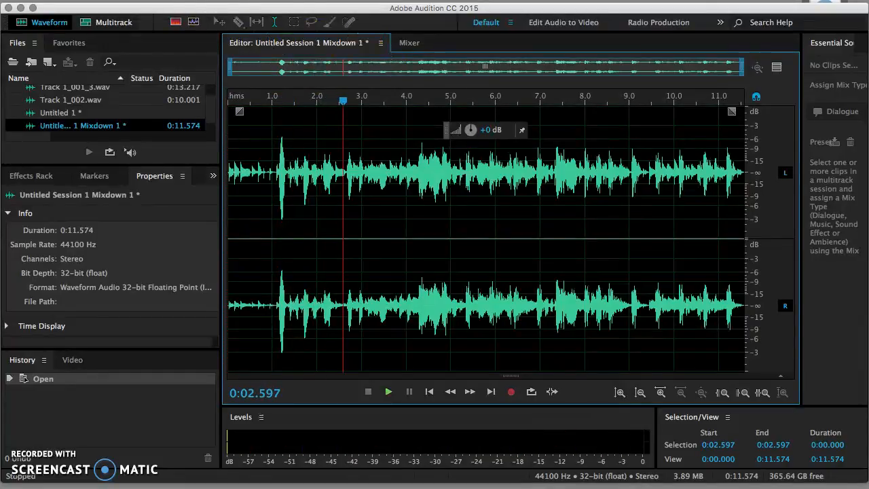
pyautogui.click(143, 0)
pyautogui.click(163, 140)
pyautogui.moveTo(387, 209); pyautogui.dragTo(390, 291)
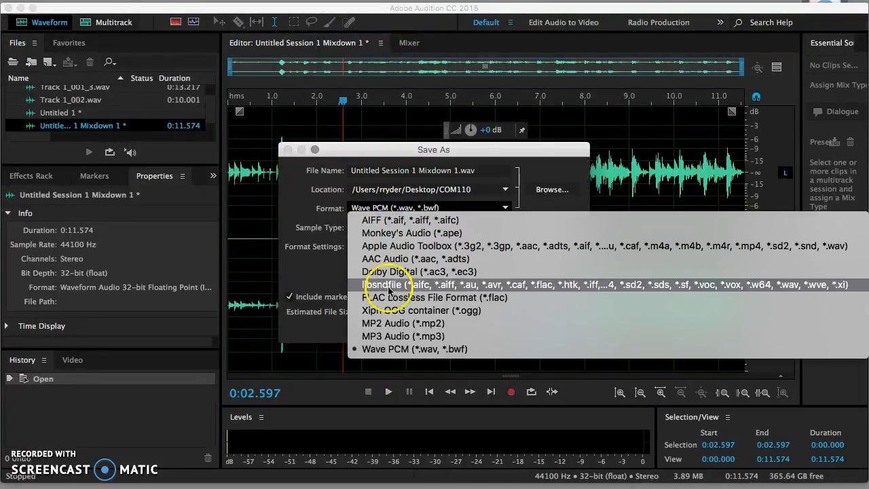
pyautogui.click(389, 336)
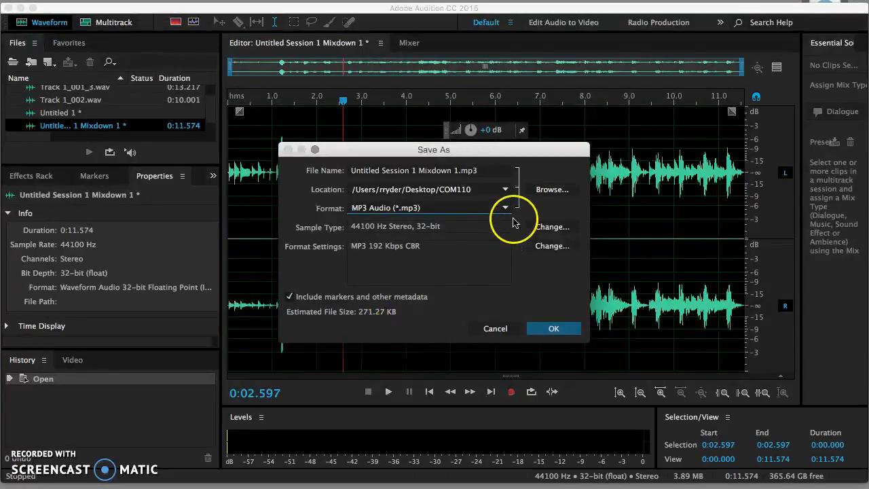
# Step: Name the mixdown file Test_2.mp3 and save it in the COM110 folder on the desktop
pyautogui.click(542, 192)
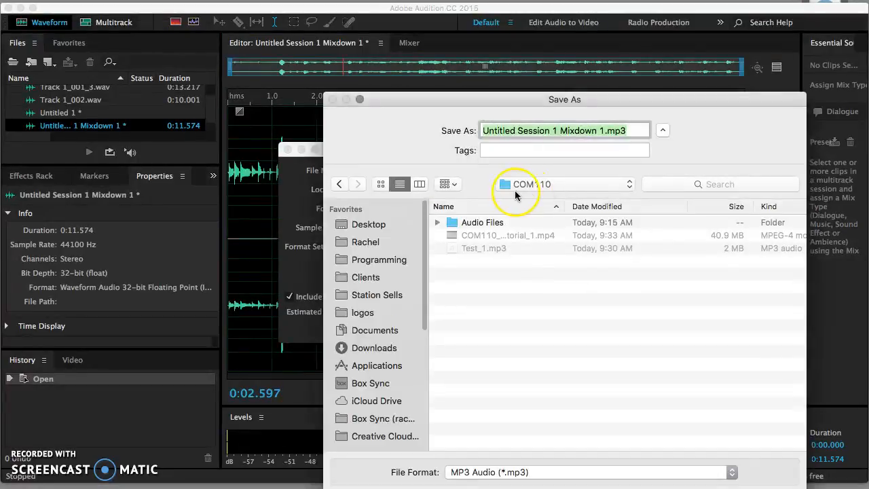
pyautogui.click(604, 131)
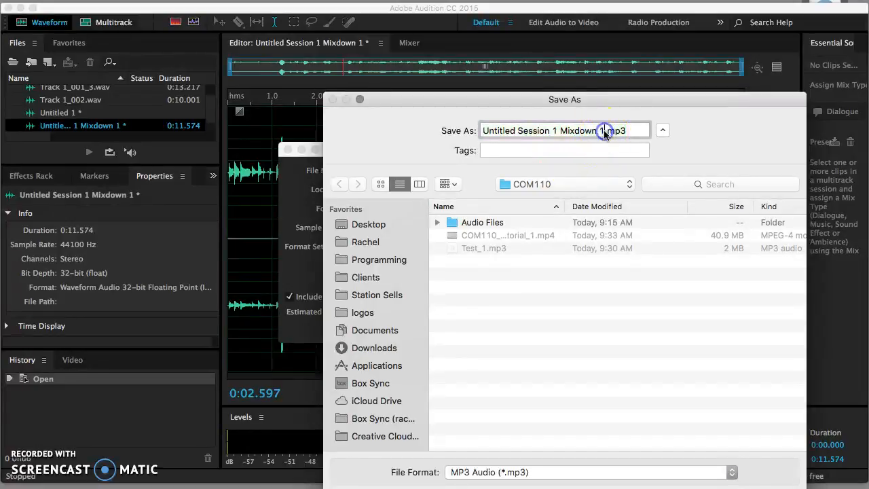
pyautogui.moveTo(604, 132); pyautogui.dragTo(466, 133)
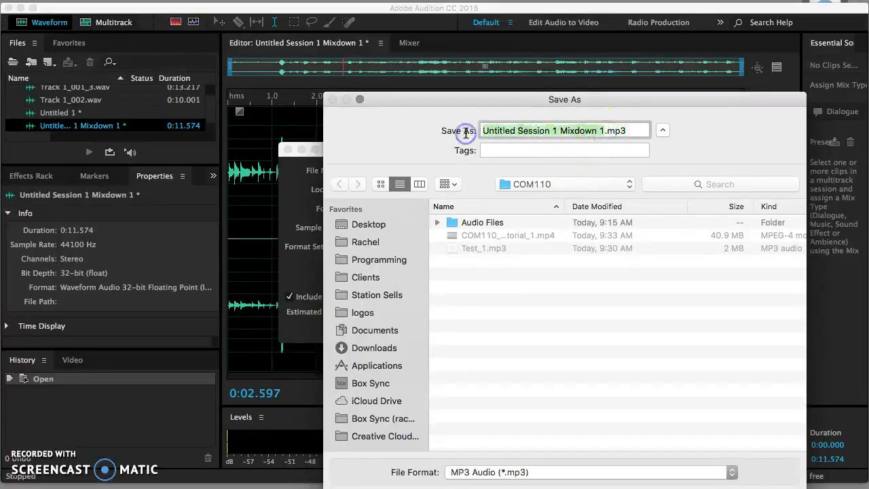
pyautogui.write('TE')
pyautogui.press('BackSpace')
pyautogui.write('est')
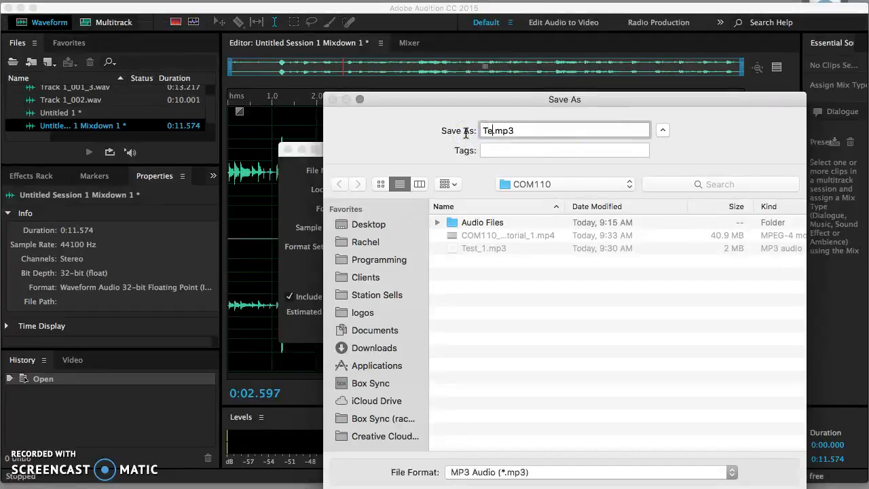
pyautogui.write('_2')
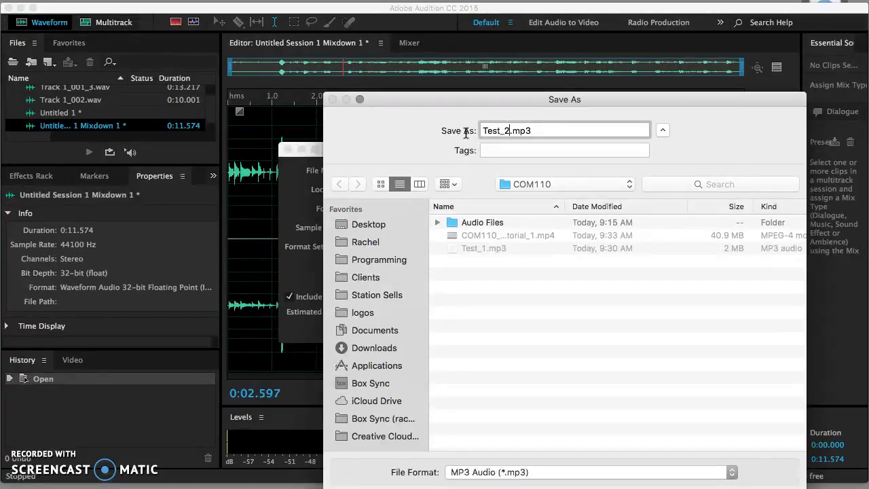
pyautogui.press('Return')
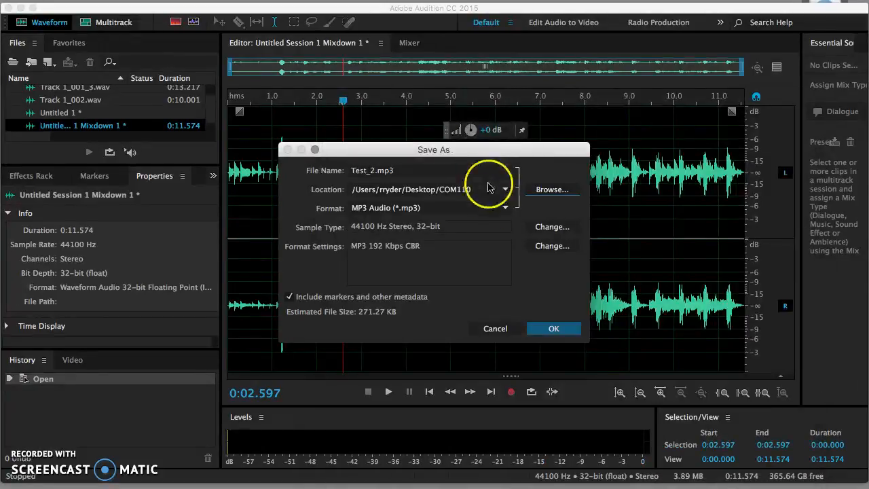
pyautogui.click(552, 328)
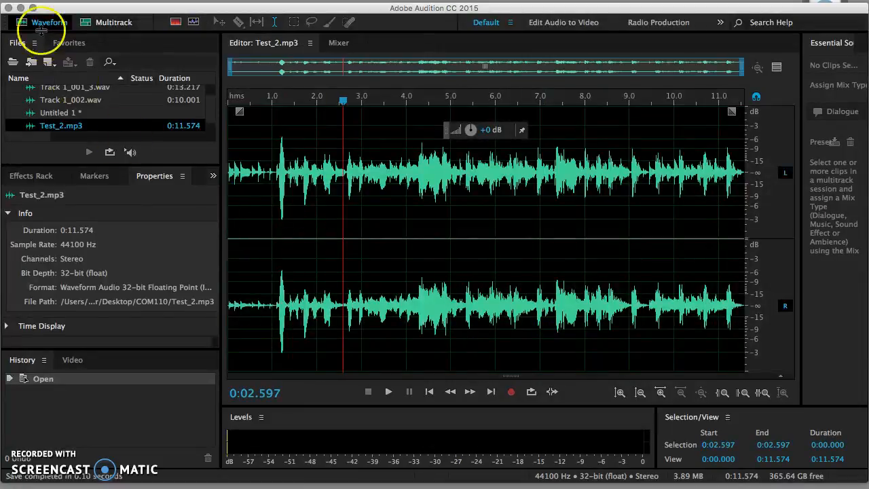
# Step: Switch to Finder, open Test_2.mp3 from the COM110 folder in iTunes, keep the Up Next songs, and pause after listening for a few seconds
pyautogui.click(20, 8)
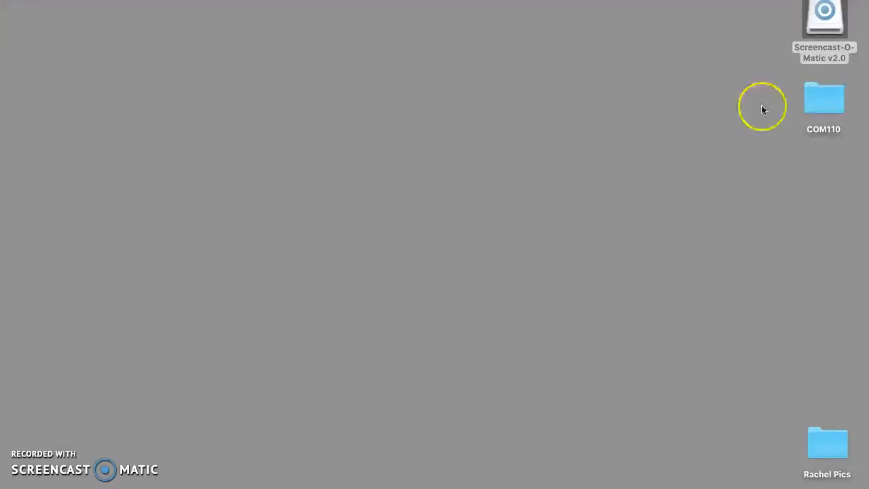
pyautogui.doubleClick(817, 107)
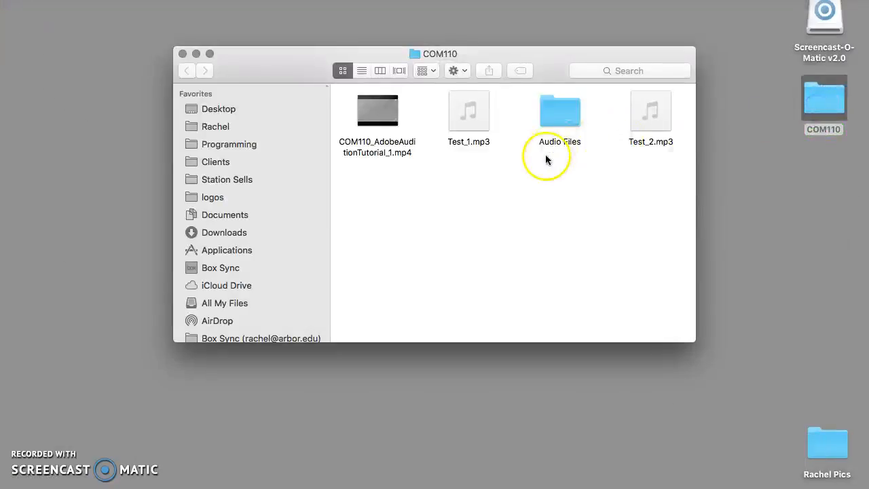
pyautogui.doubleClick(644, 127)
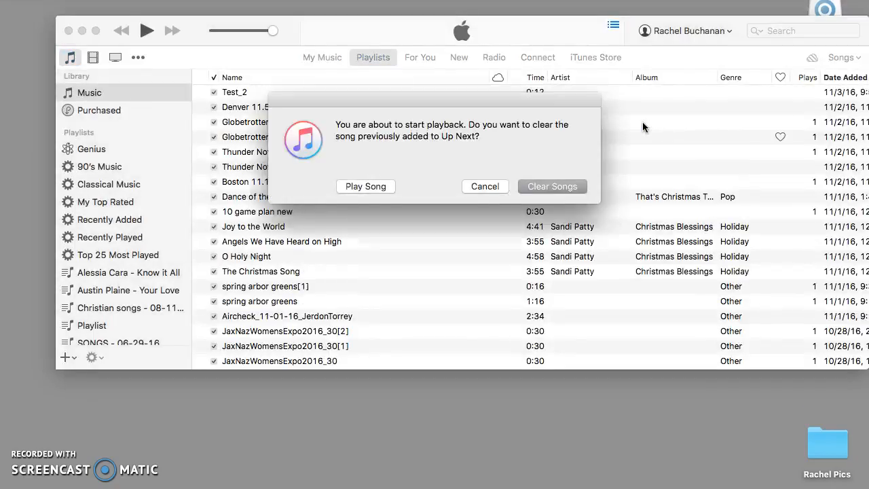
pyautogui.click(362, 187)
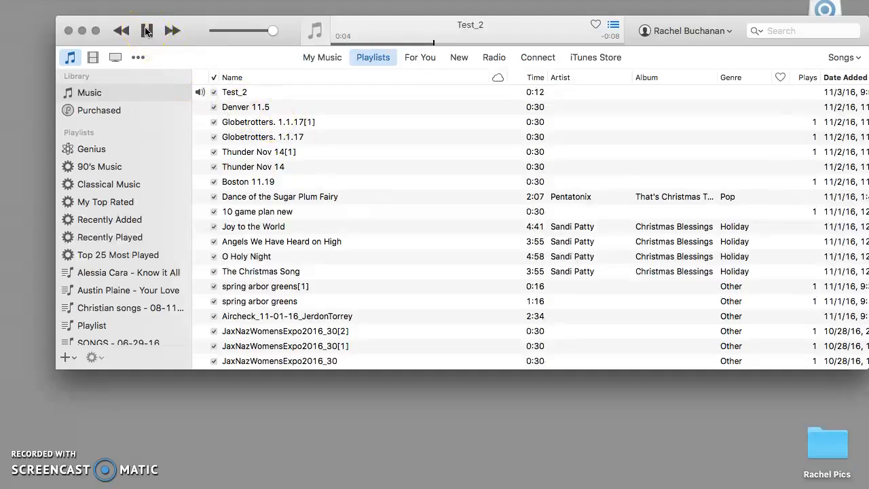
pyautogui.click(147, 31)
pyautogui.click(127, 408)
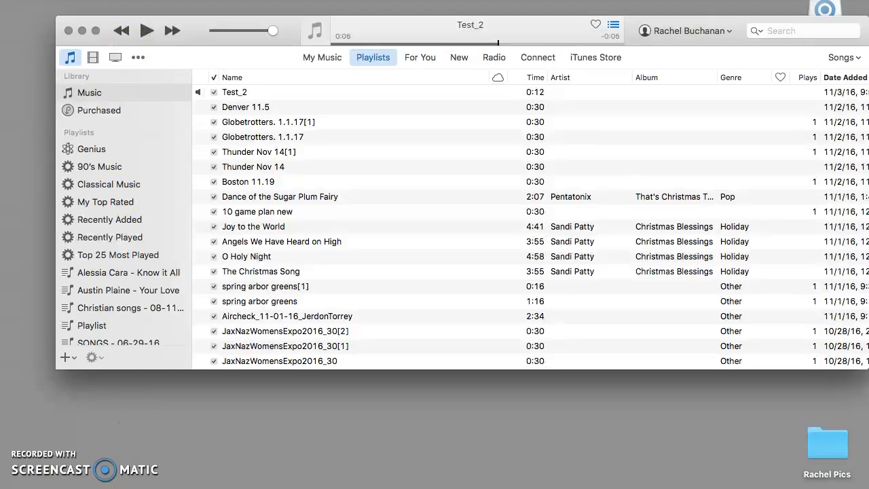